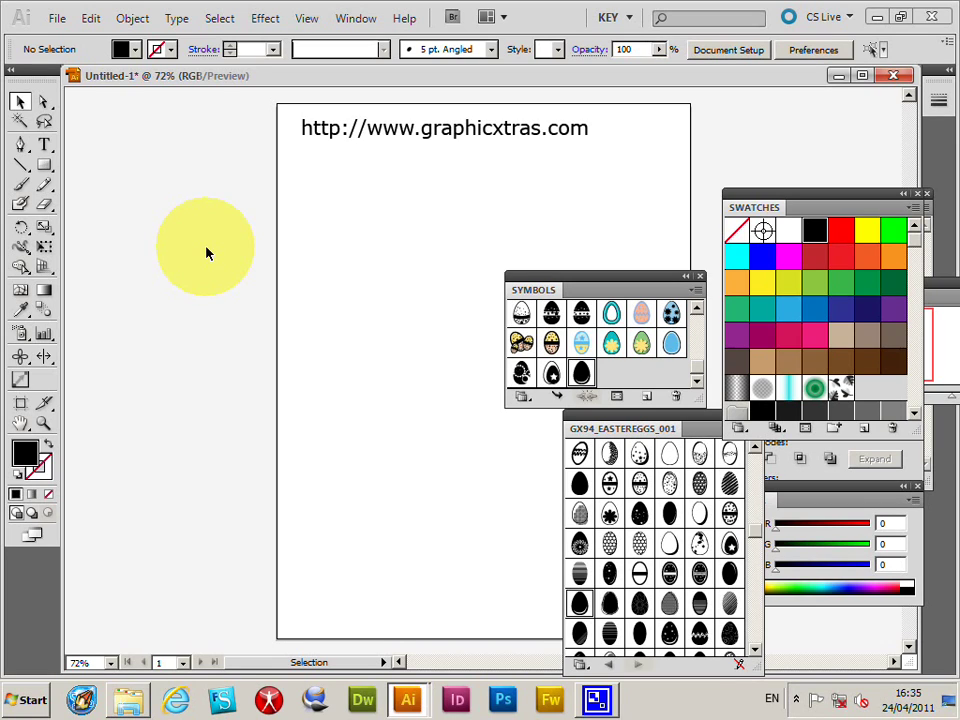
Look through the Symbols panel menu and the Window panel list without changing anything
click(696, 294)
mouse_move(752, 600)
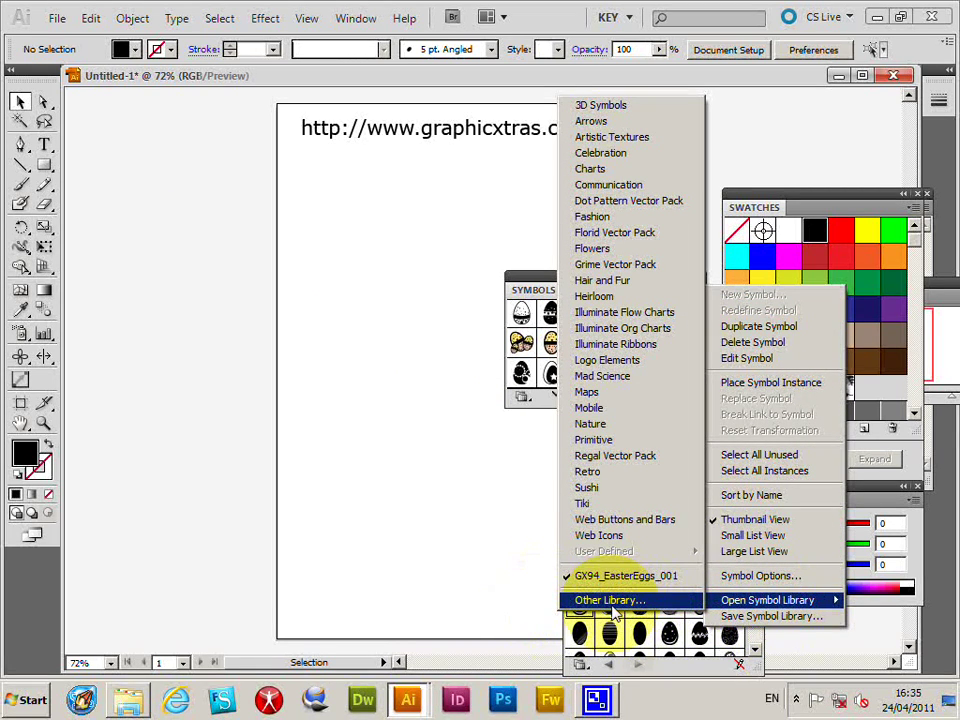
click(525, 245)
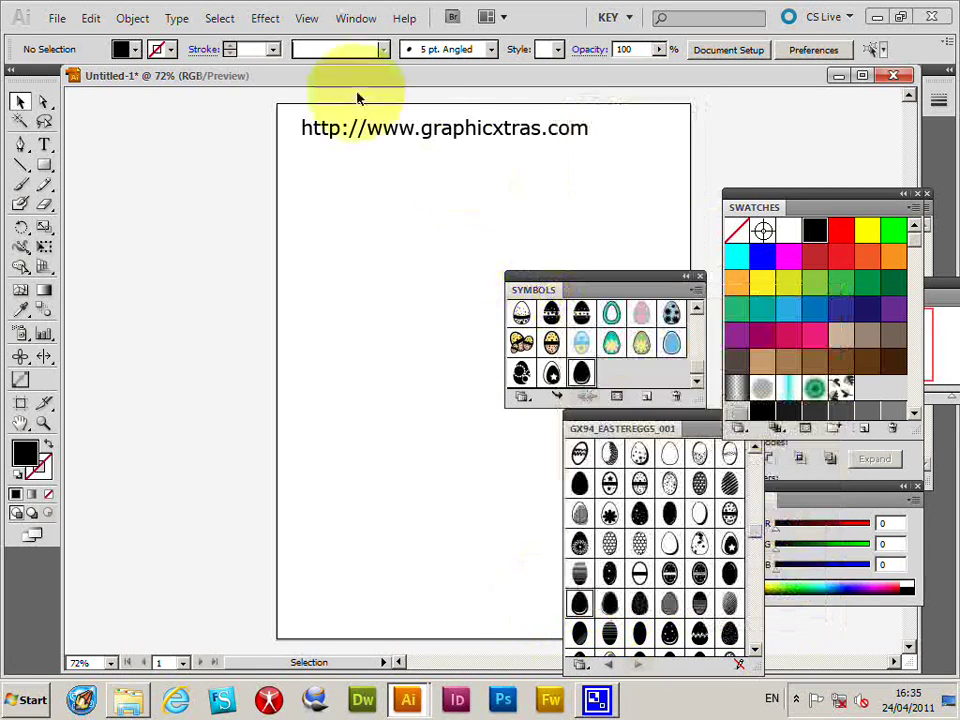
click(366, 21)
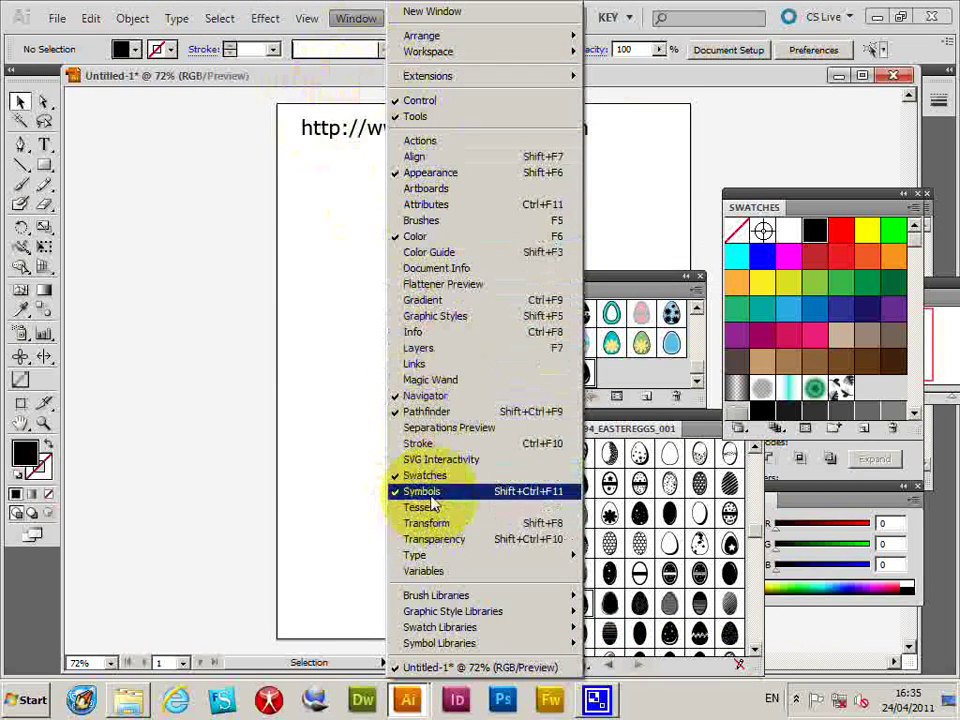
click(274, 236)
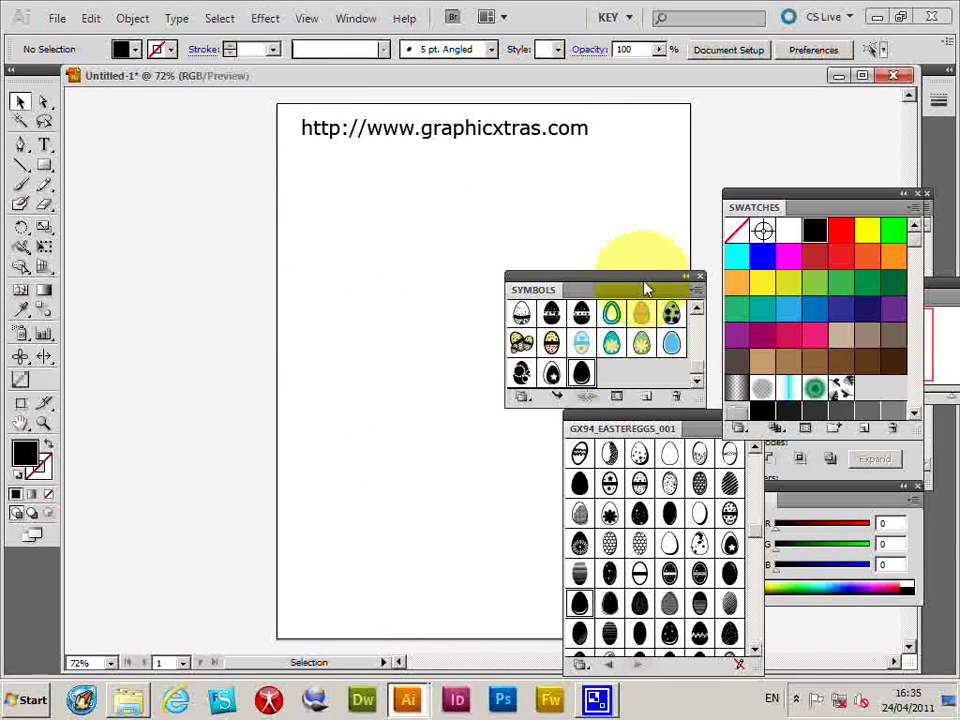
Place the plain black egg symbol on the artboard, enlarge it and move it up
click(581, 372)
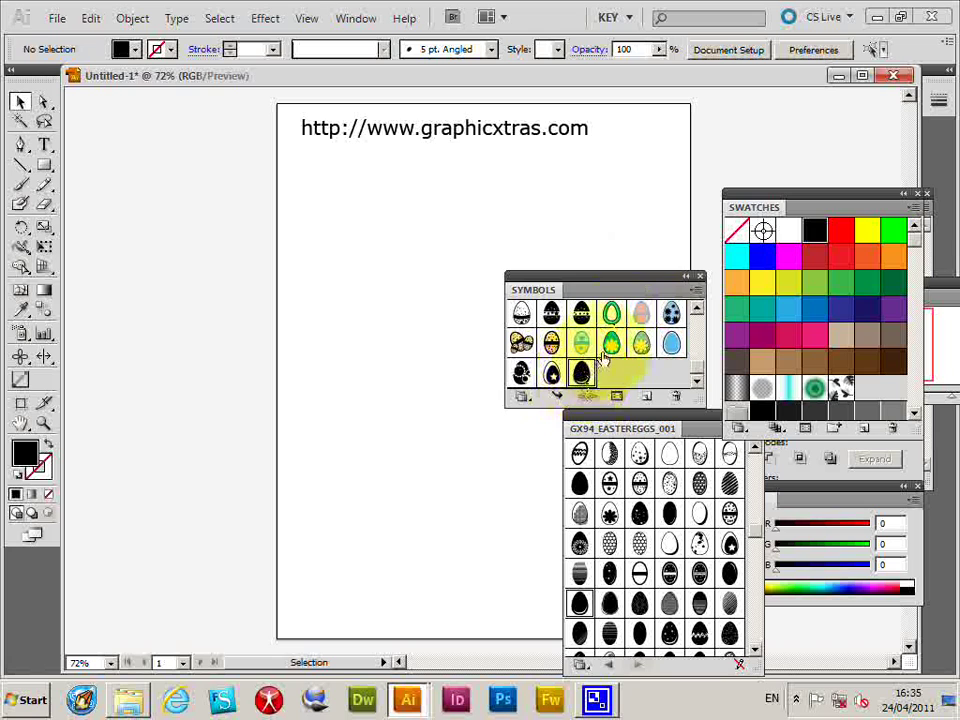
drag(581, 375, 320, 370)
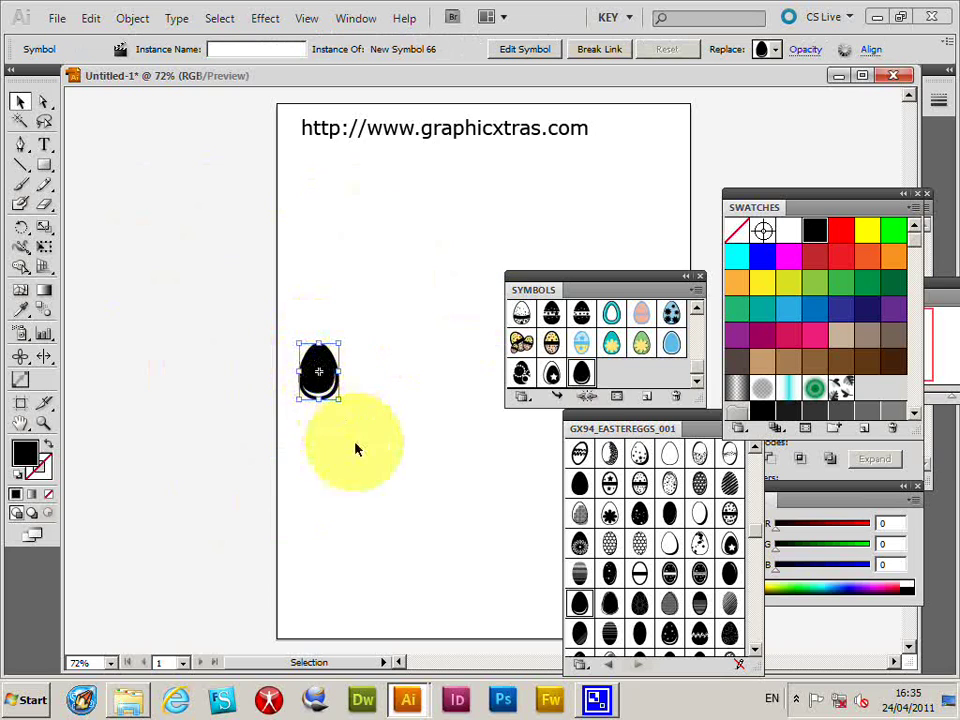
drag(338, 400, 462, 586)
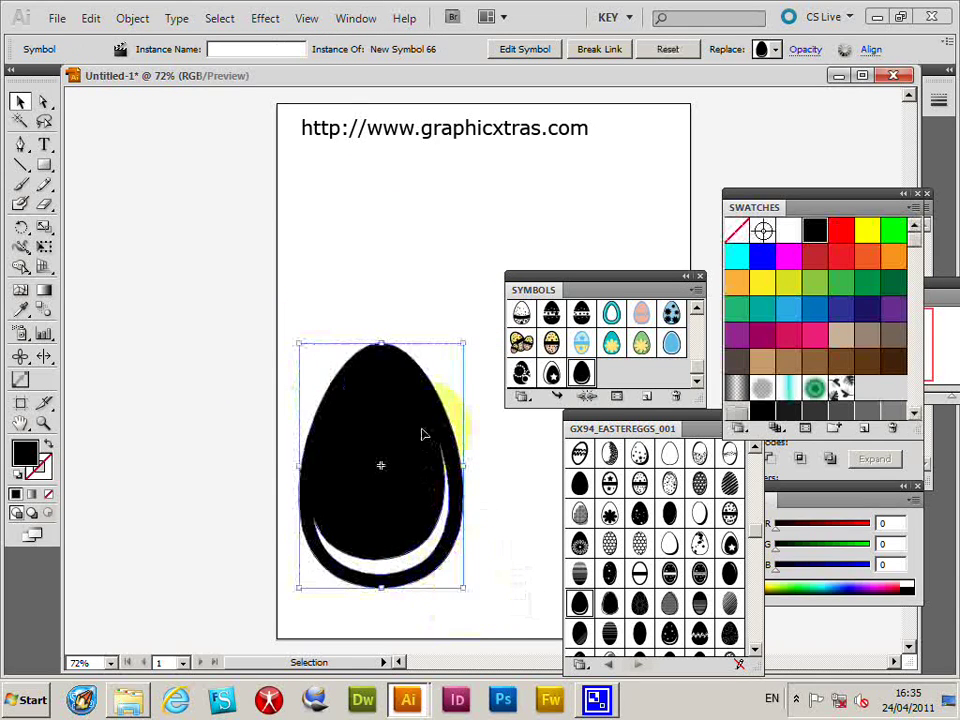
drag(424, 439, 445, 320)
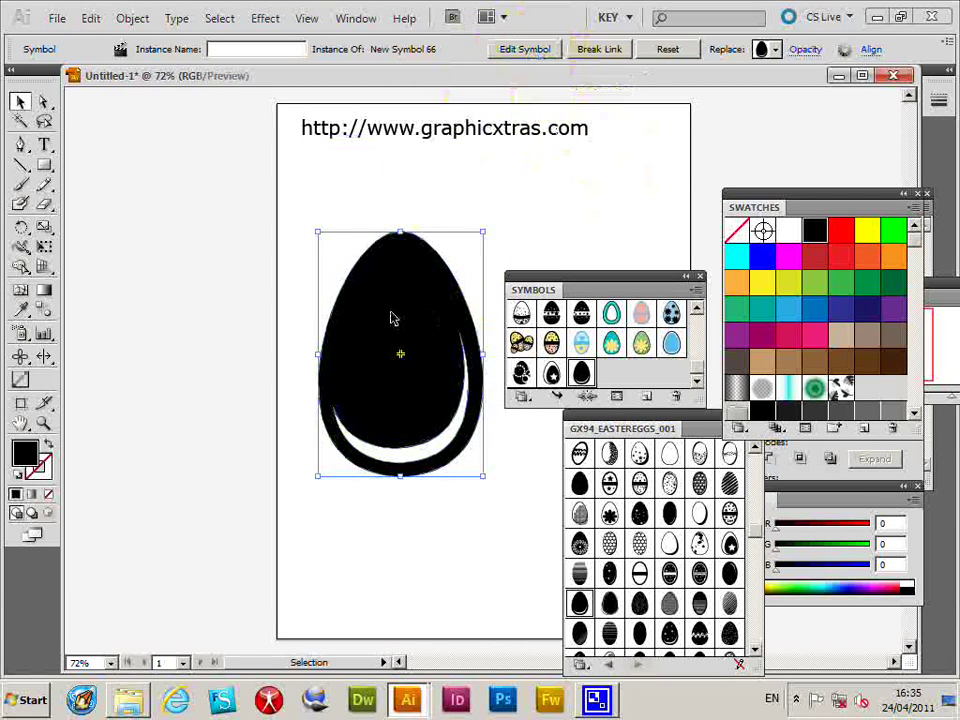
Edit the egg symbol's definition, fill the egg teal and enlarge it slightly
double_click(424, 328)
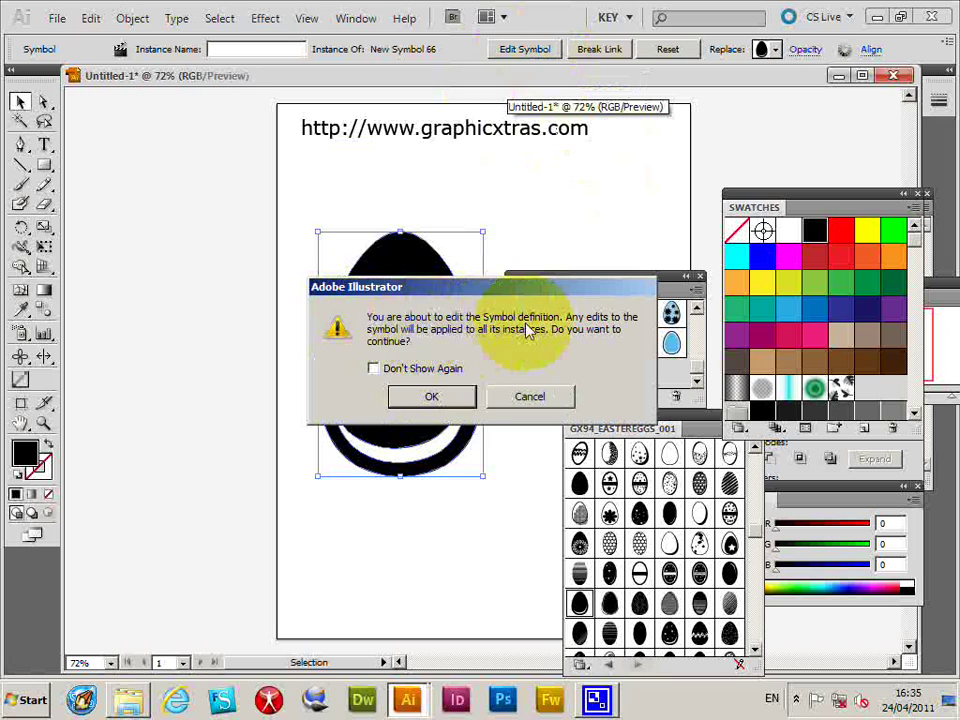
click(433, 398)
click(403, 354)
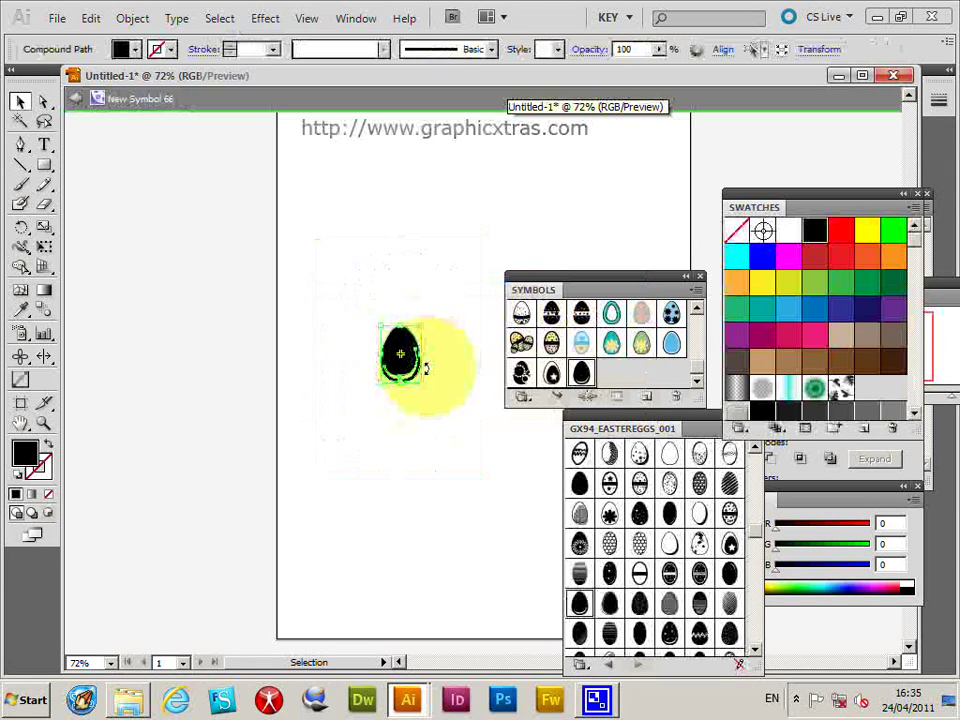
click(763, 314)
drag(421, 382, 457, 435)
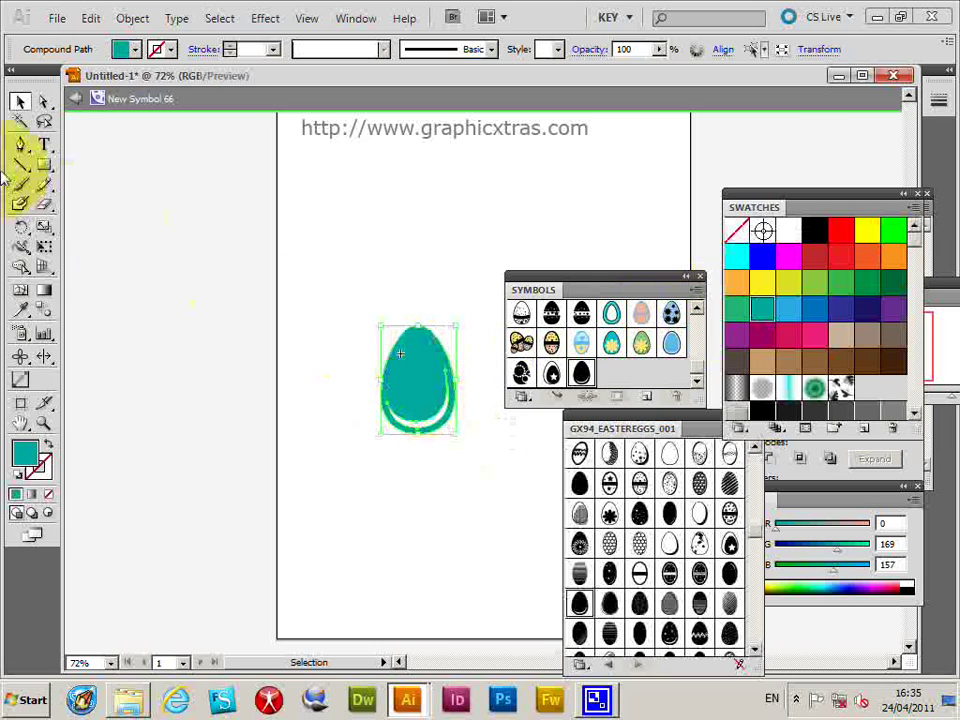
Draw a yellow oval inside the teal egg
drag(44, 165, 98, 207)
drag(401, 336, 433, 404)
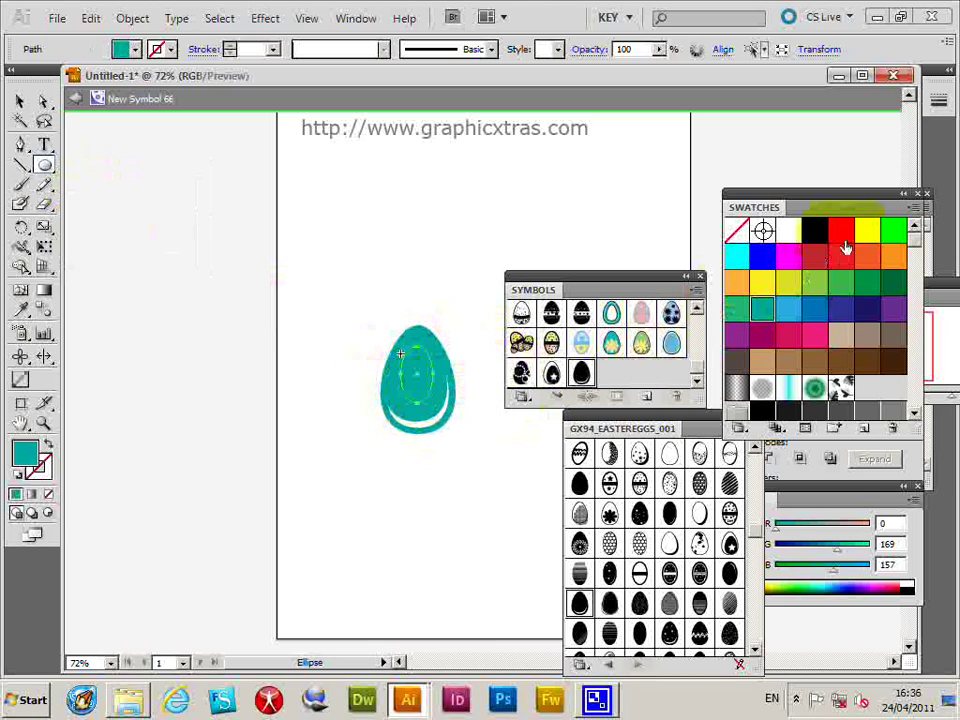
click(763, 291)
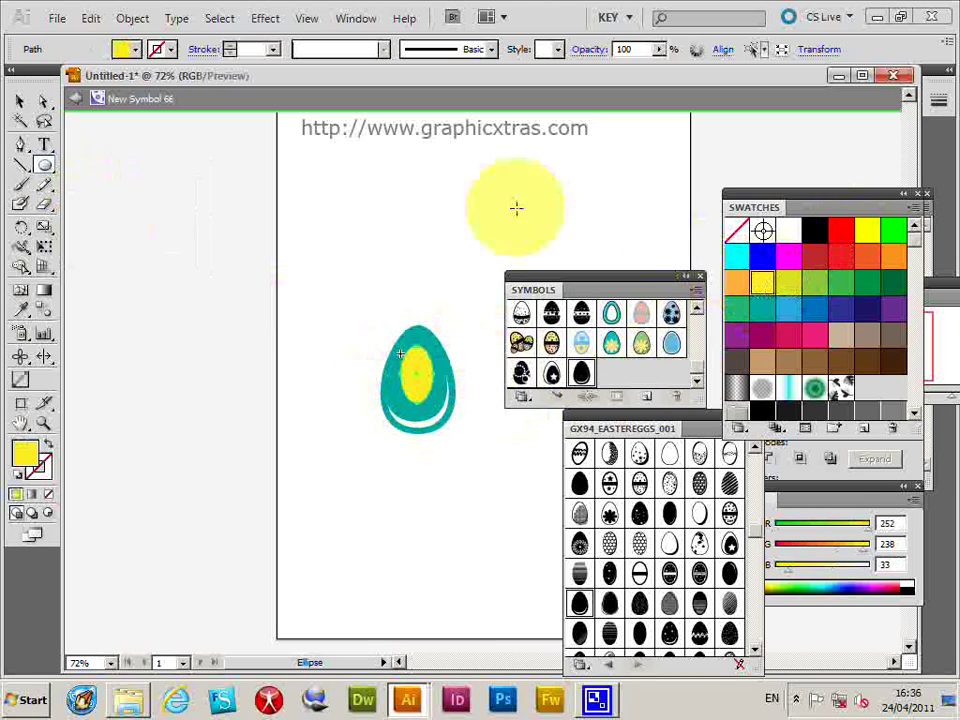
Exit symbol editing and reposition the teal-and-yellow egg instance on the artboard
click(76, 104)
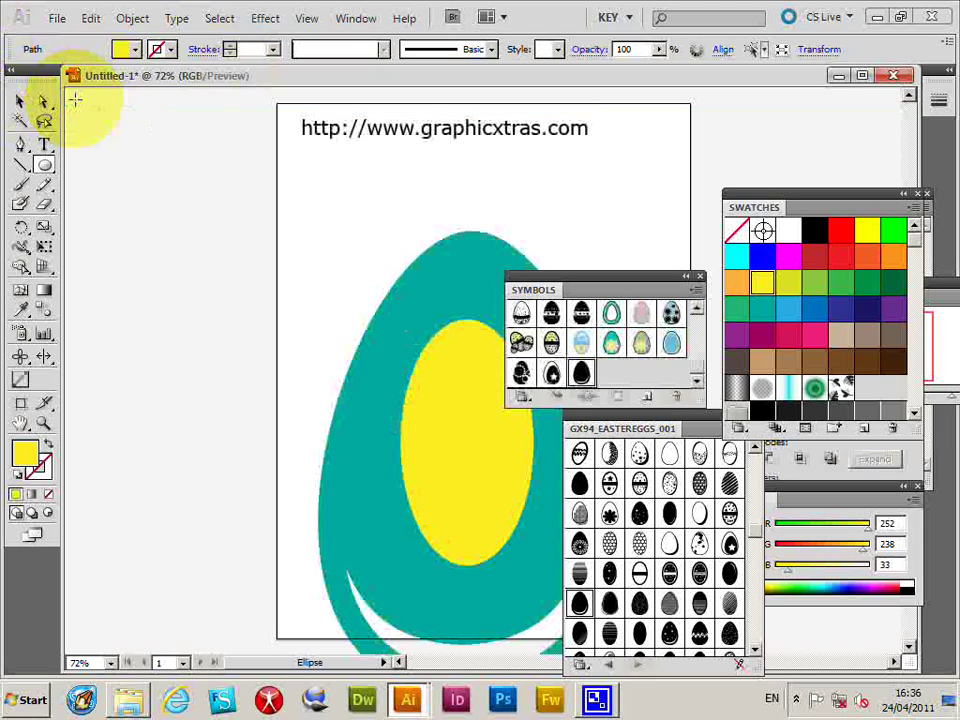
click(20, 101)
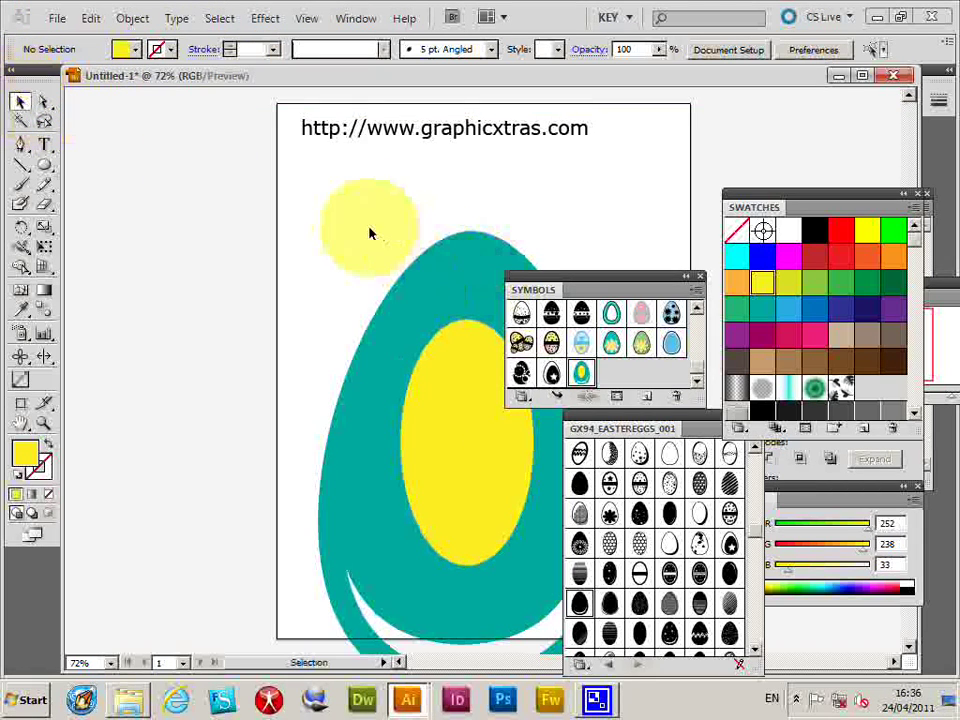
drag(368, 231, 369, 405)
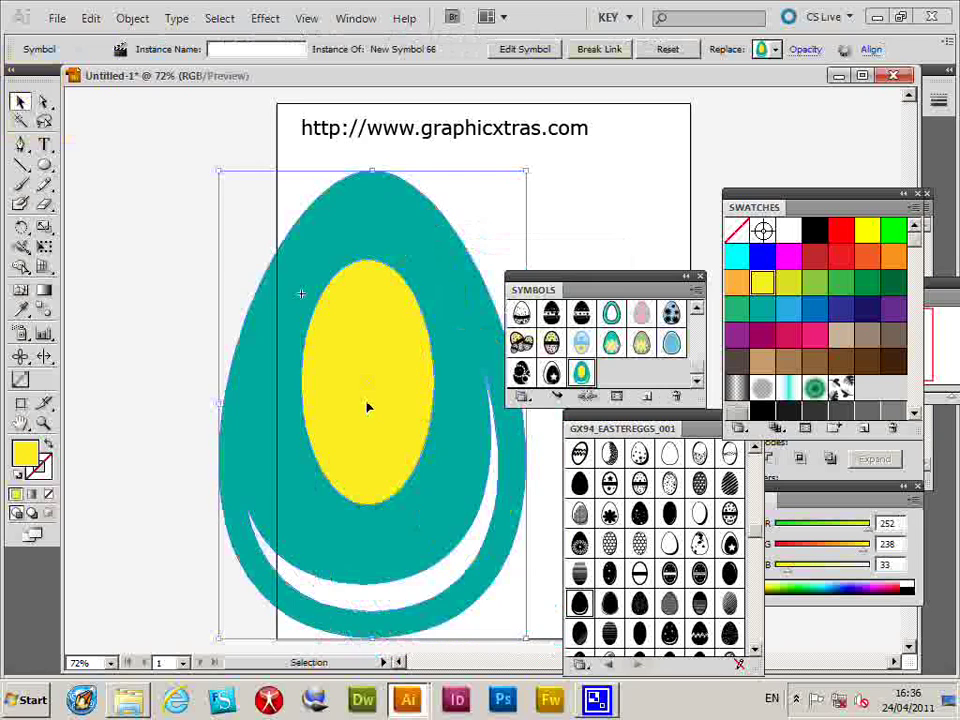
click(643, 199)
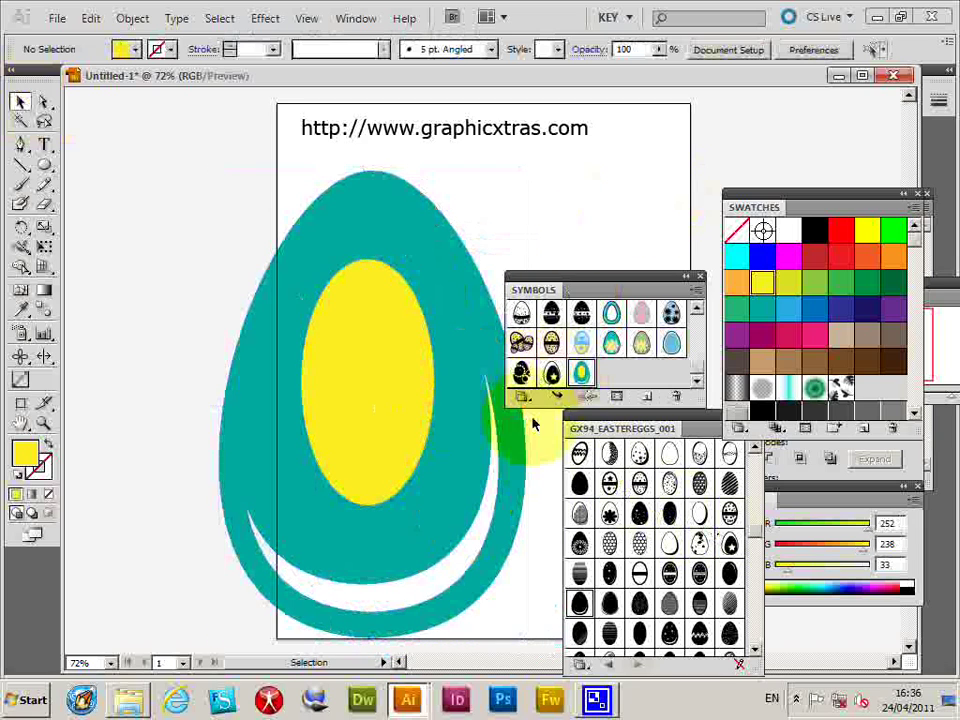
Delete the teal egg instance and place a star-patterned egg symbol on the artboard
click(581, 376)
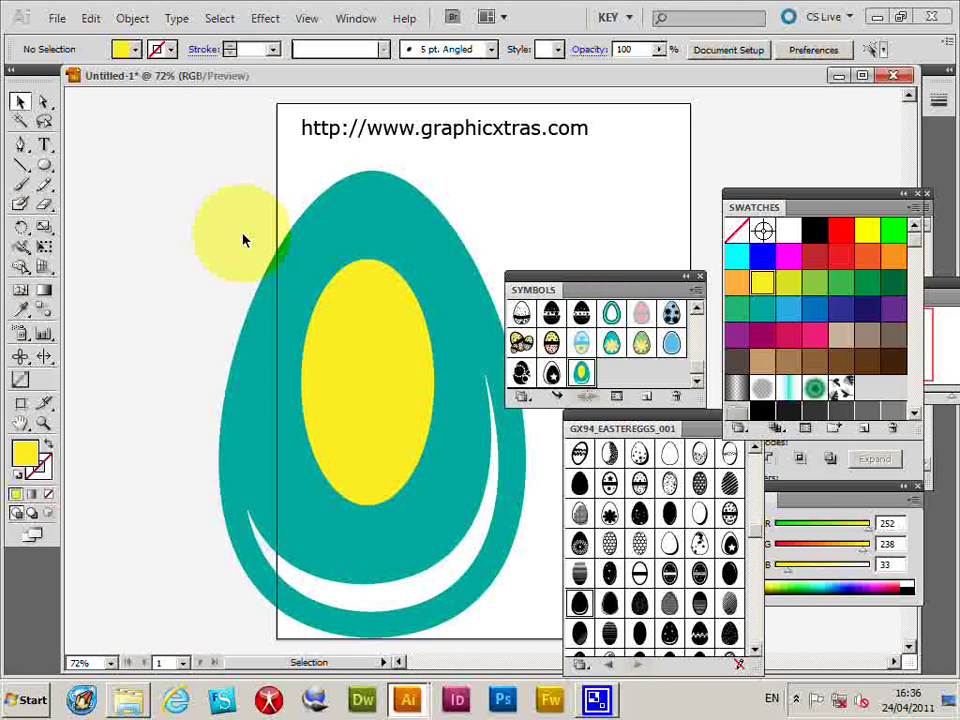
drag(285, 214, 404, 383)
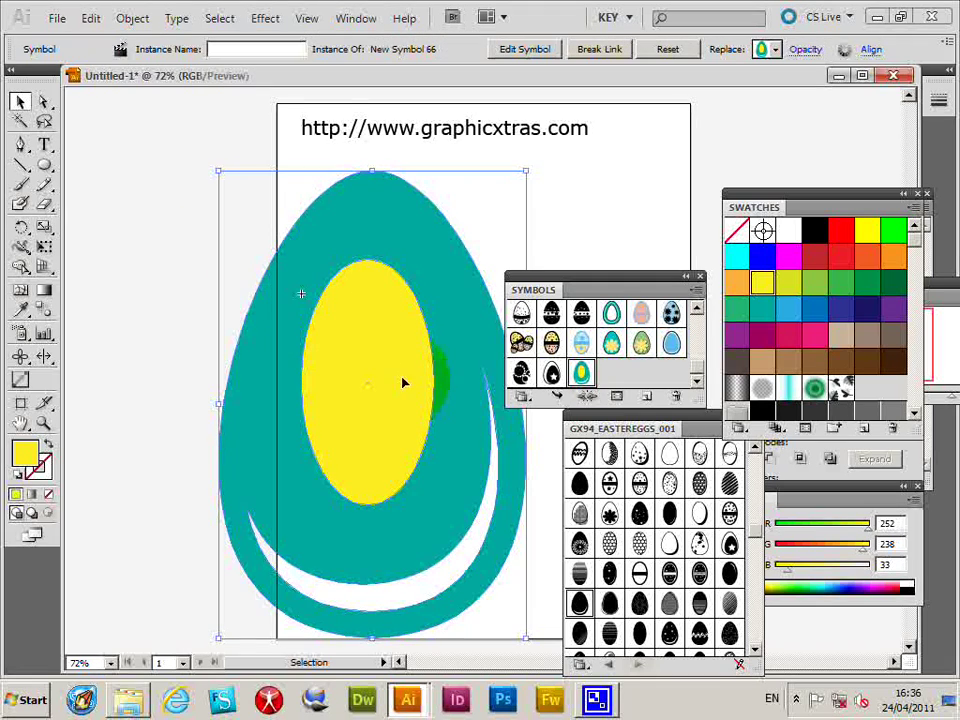
key(Delete)
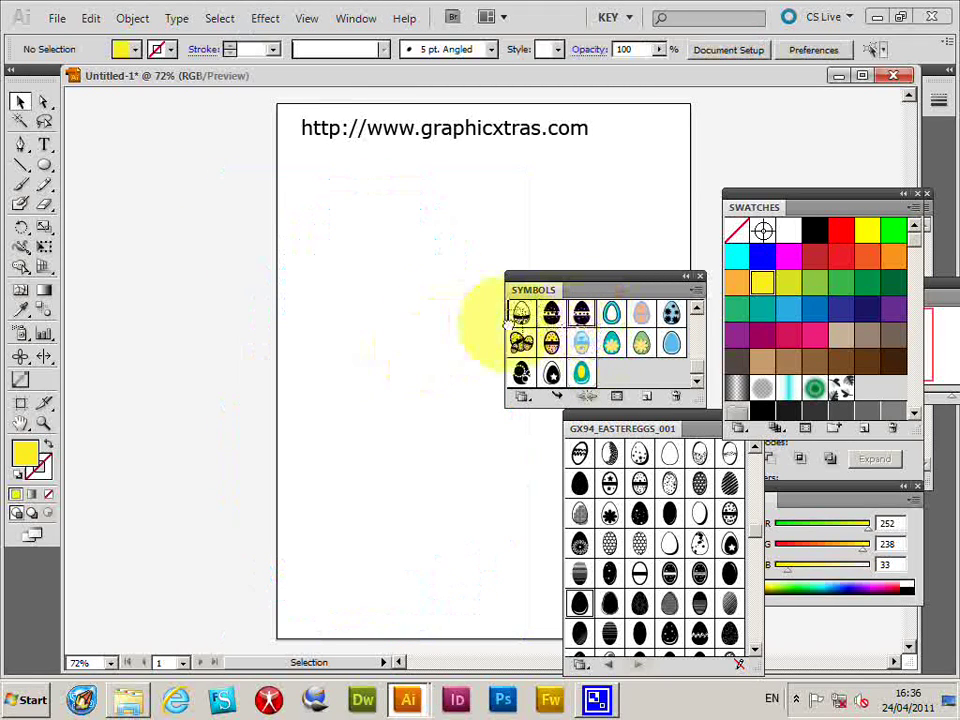
drag(510, 318, 455, 532)
Unlink the star egg and fill it purple, then add an enlarged second star egg filled orange
click(603, 50)
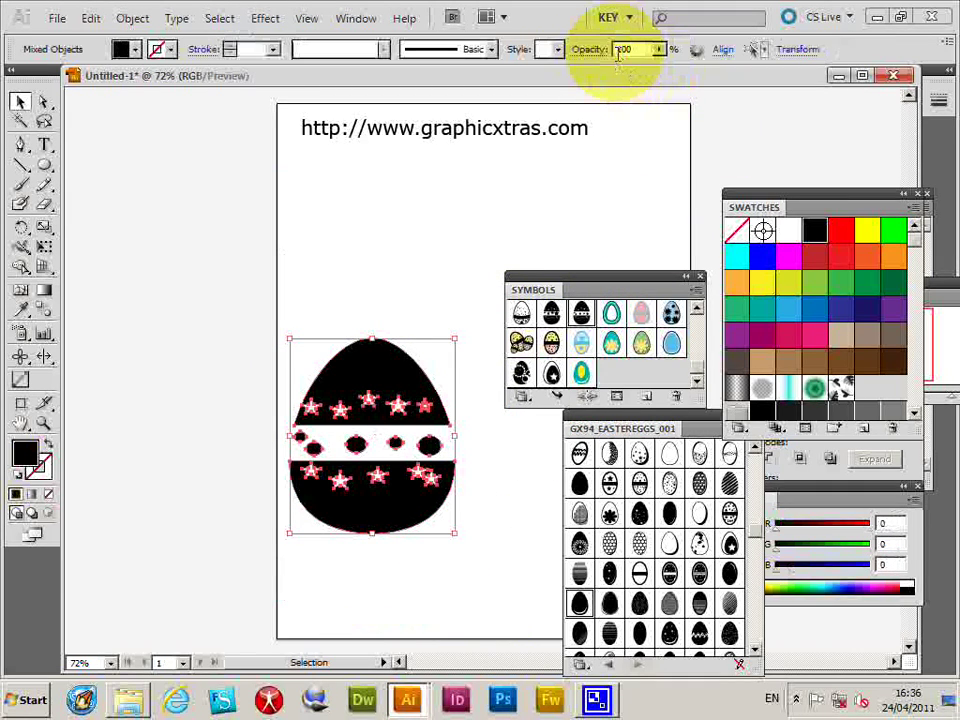
click(739, 338)
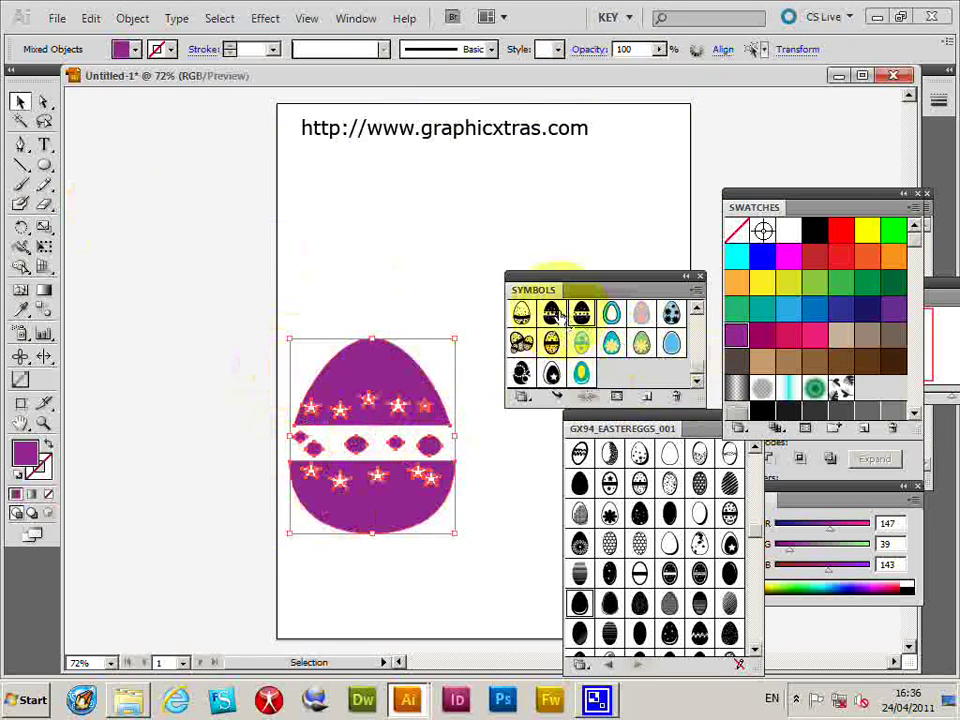
drag(553, 318, 282, 254)
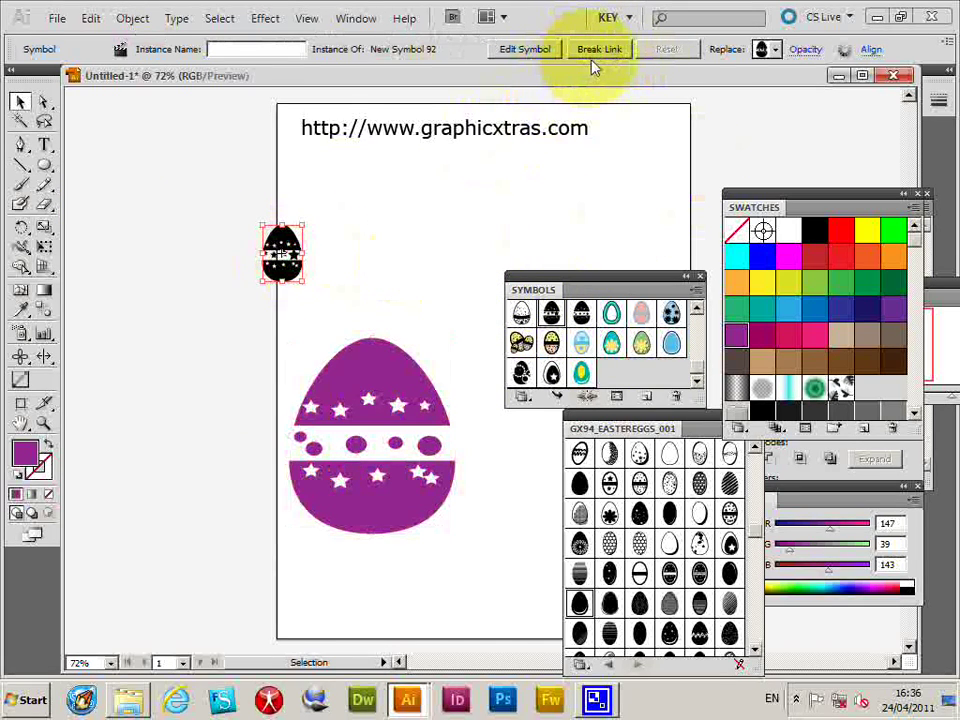
drag(303, 282, 372, 347)
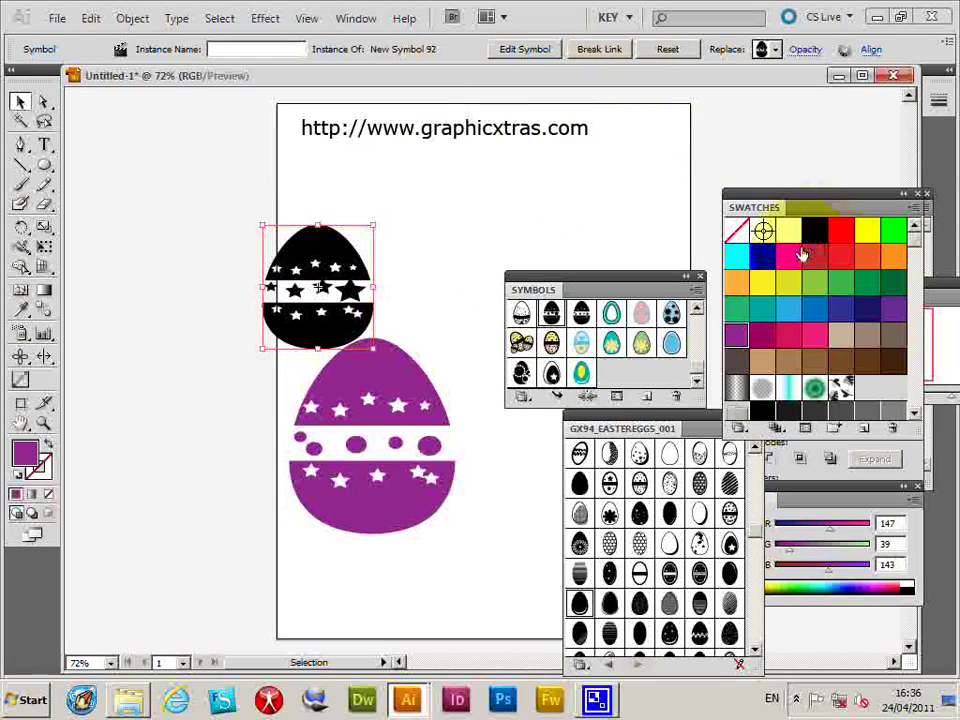
click(596, 52)
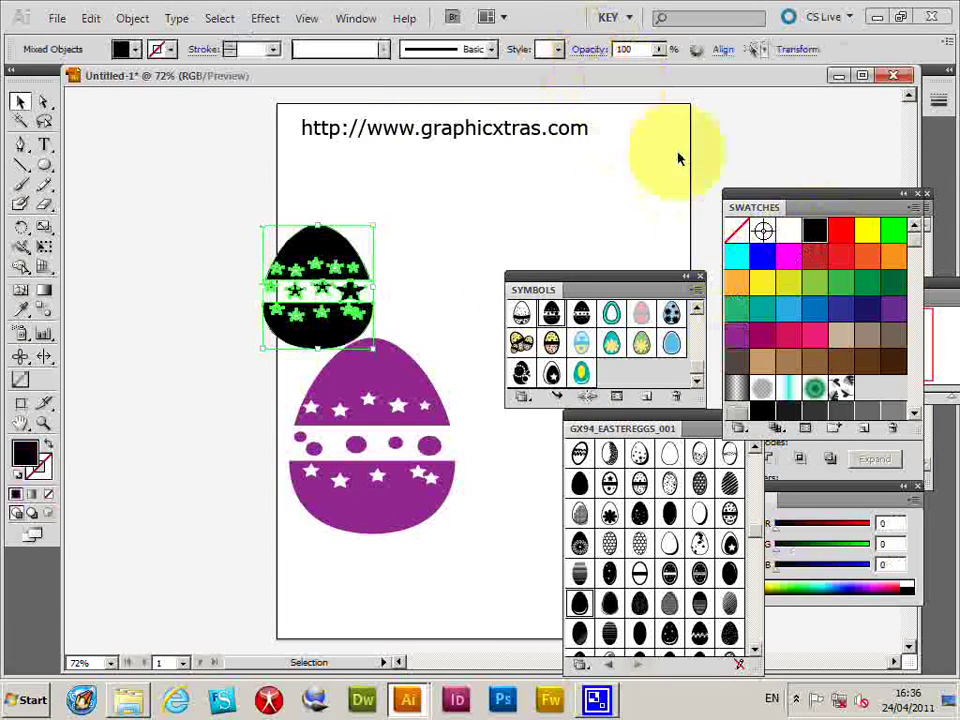
click(736, 287)
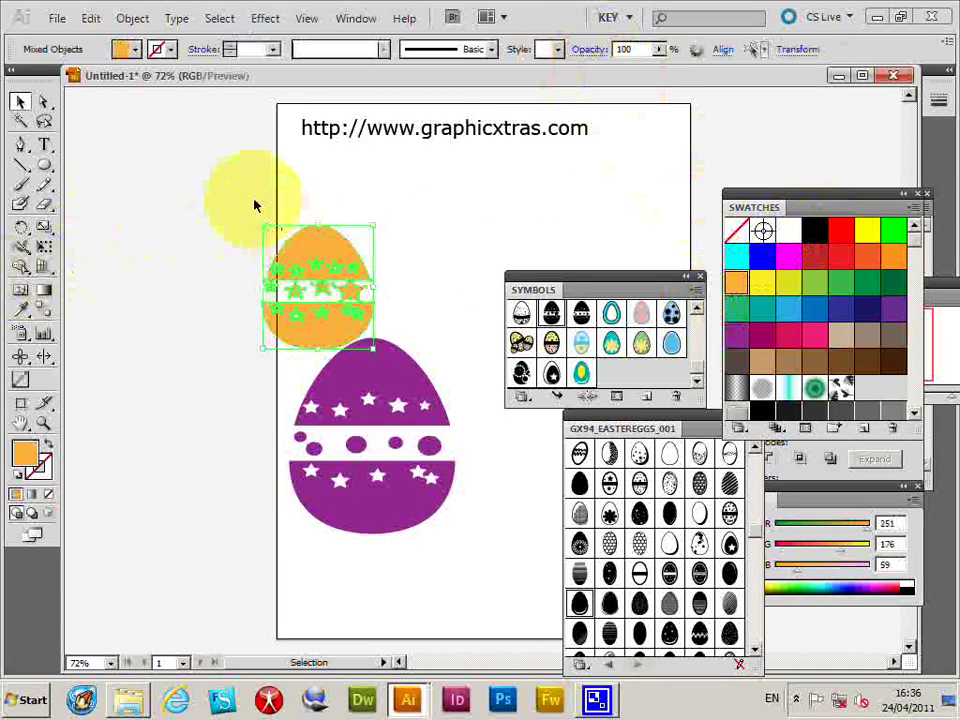
Select the orange egg and drag it into the Symbols panel
click(257, 204)
click(326, 328)
drag(326, 330, 610, 370)
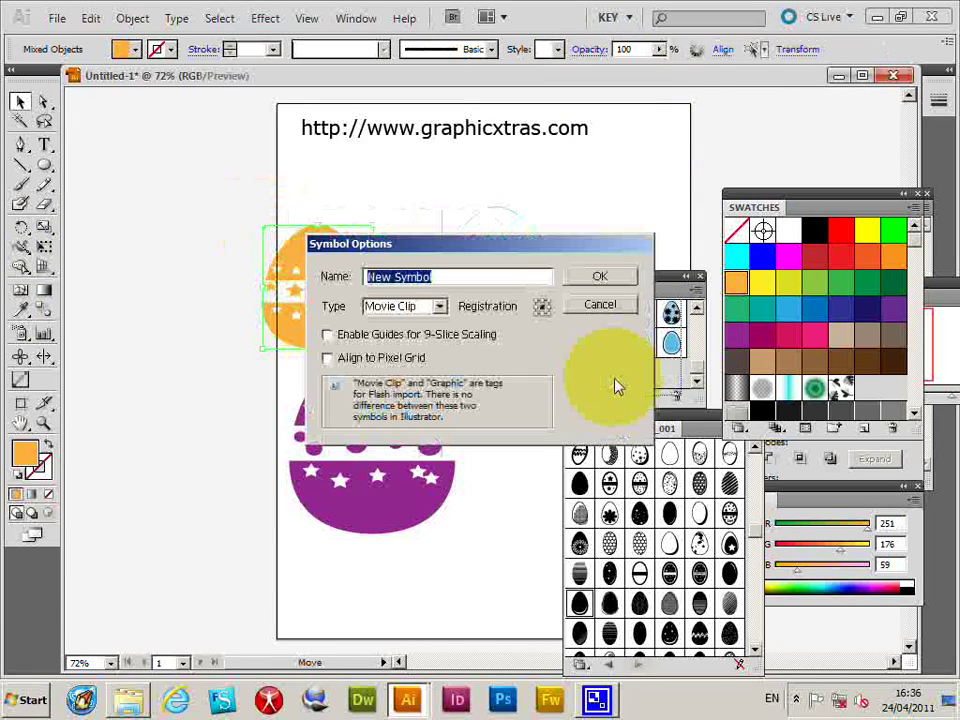
Save the orange egg as a new symbol, then place the plain white egg symbol
click(595, 280)
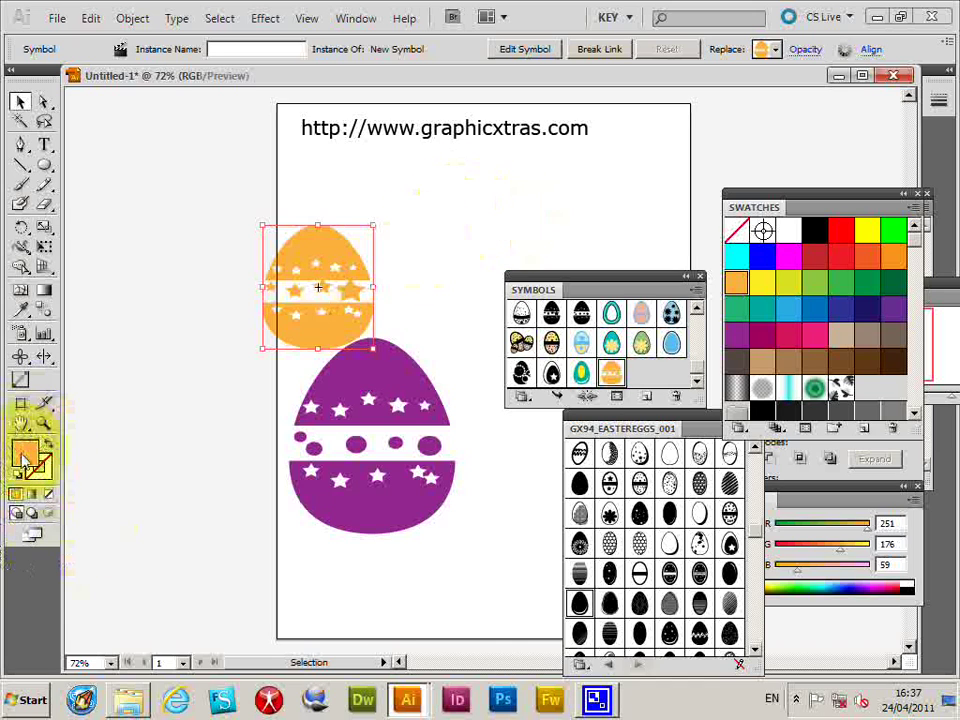
click(238, 392)
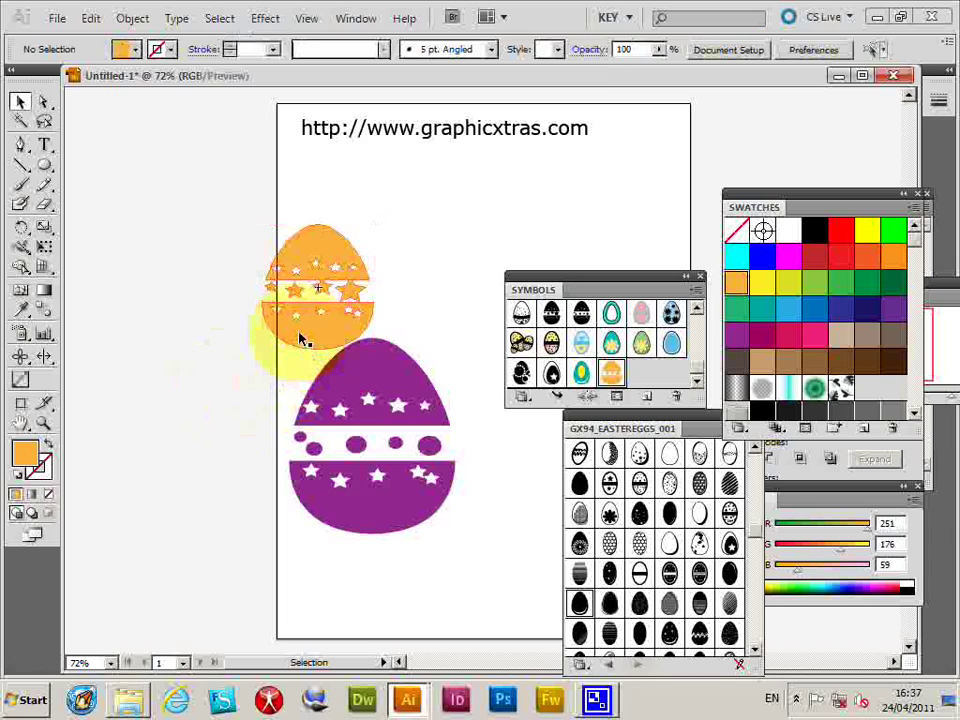
click(521, 314)
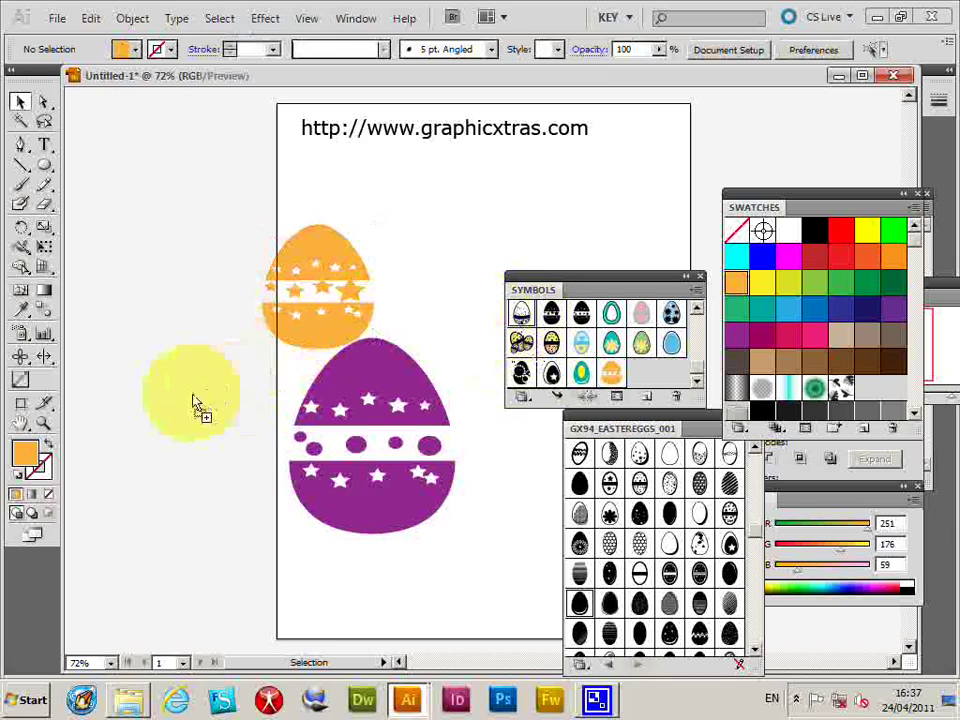
drag(197, 405, 184, 402)
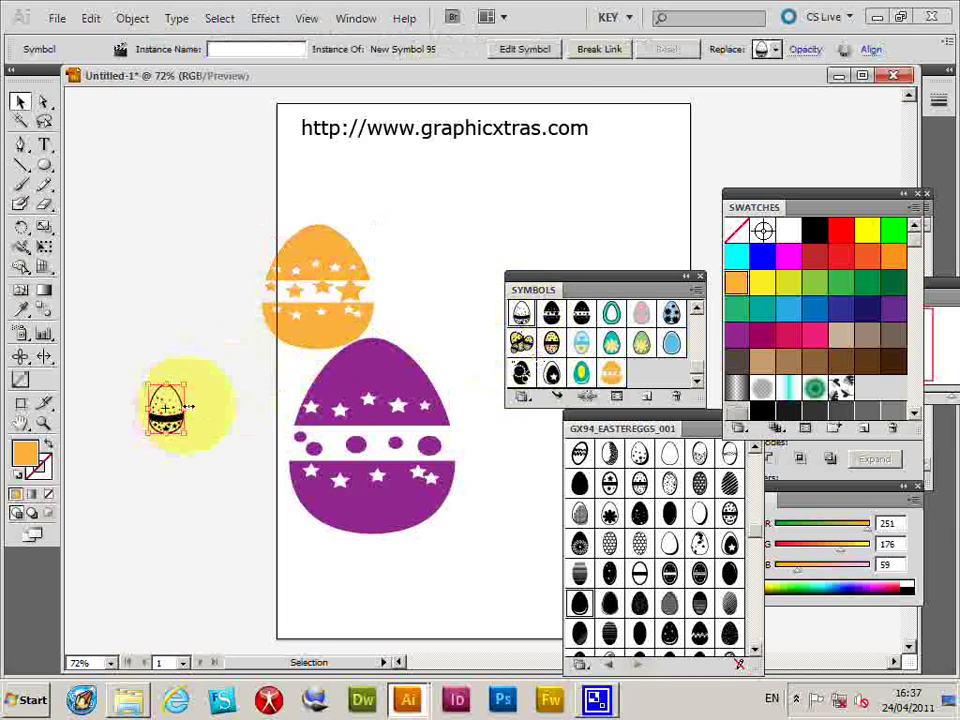
Unlink the dotted egg from its symbol, double its size and expand it with Object > Expand
click(606, 56)
drag(185, 386, 232, 265)
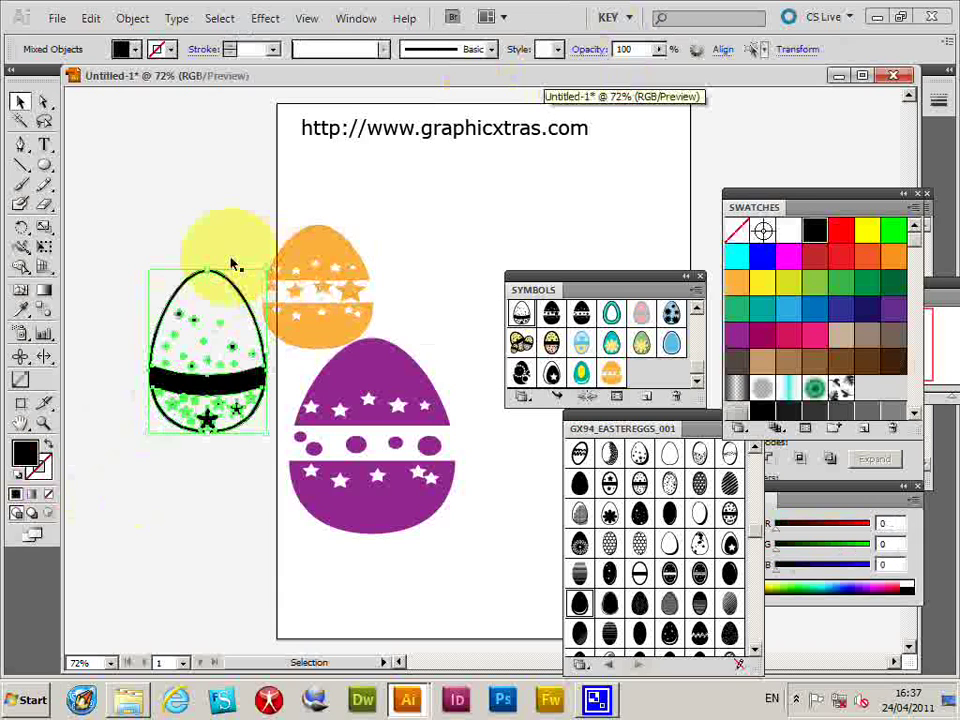
click(135, 19)
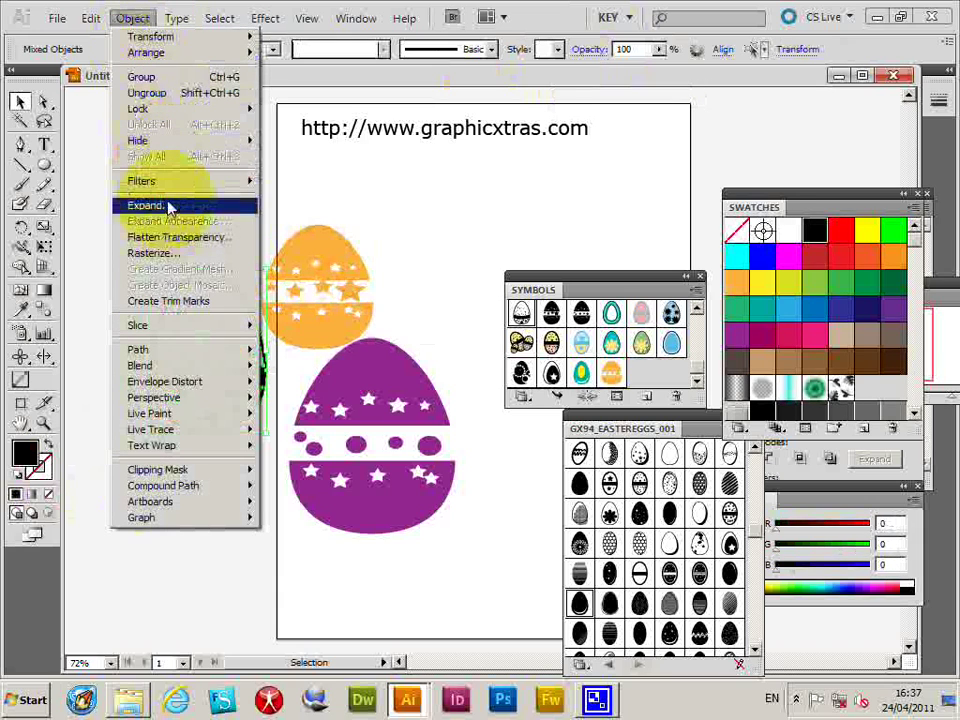
click(444, 210)
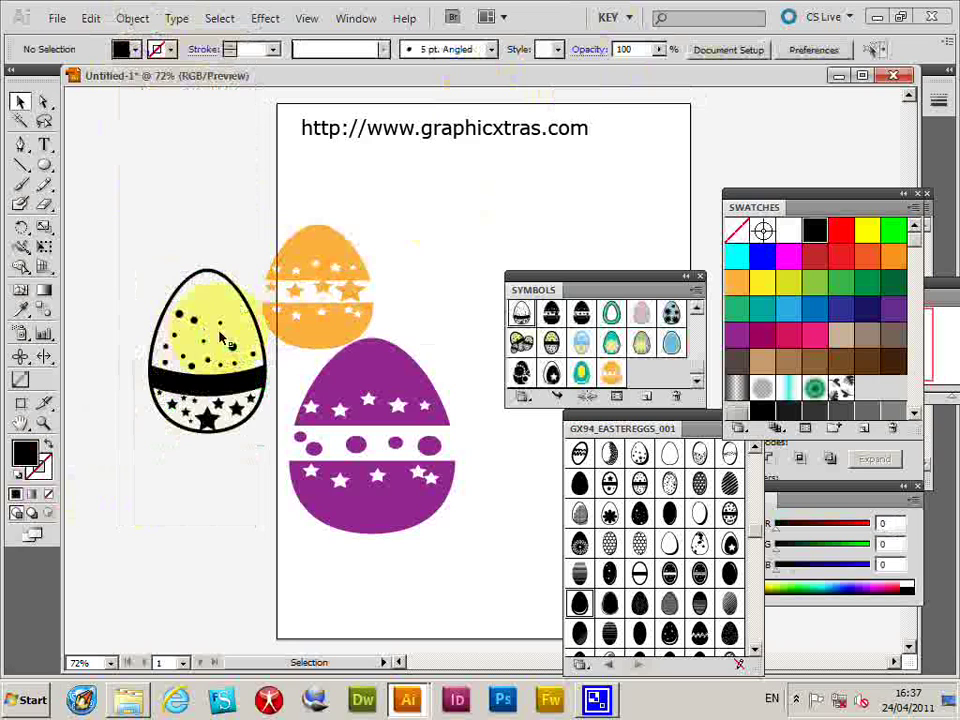
Select the outline egg and switch to the Live Paint Bucket tool
click(222, 340)
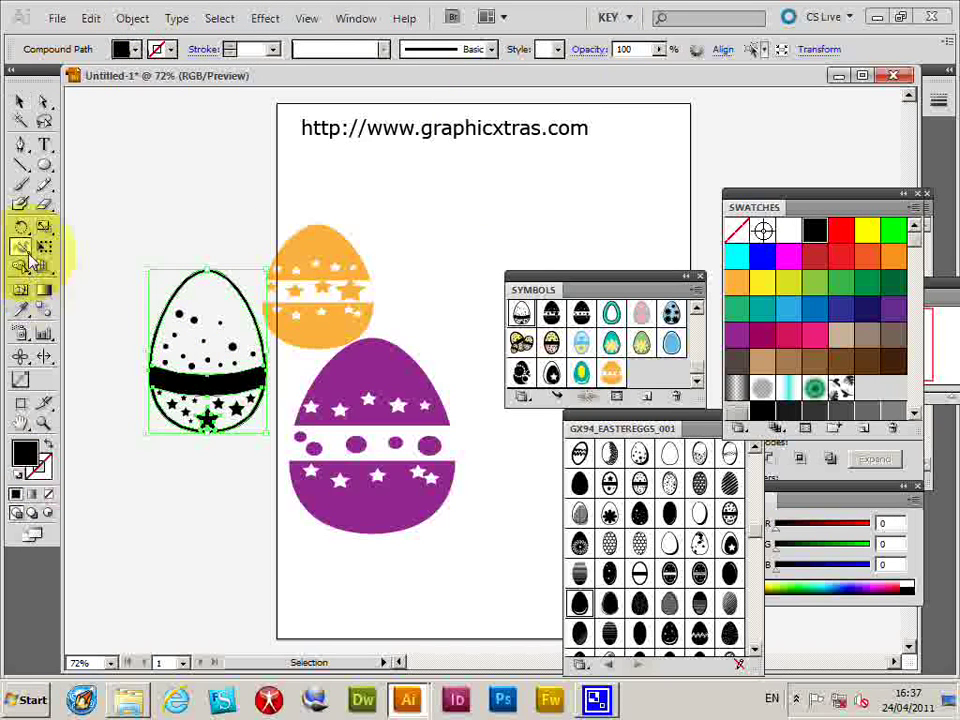
click(28, 258)
click(20, 268)
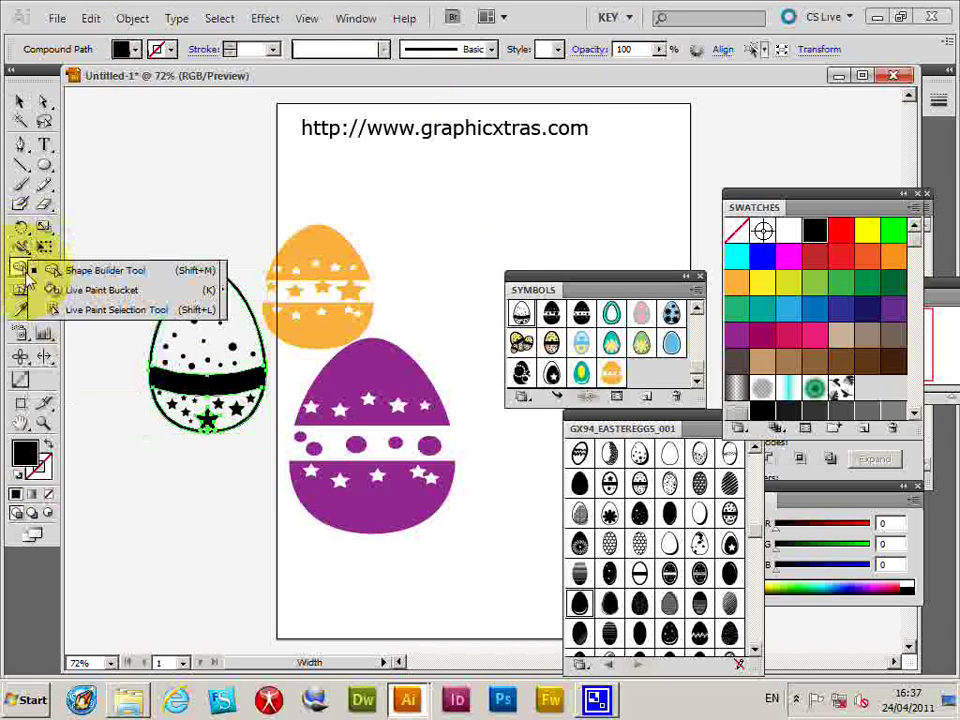
click(66, 290)
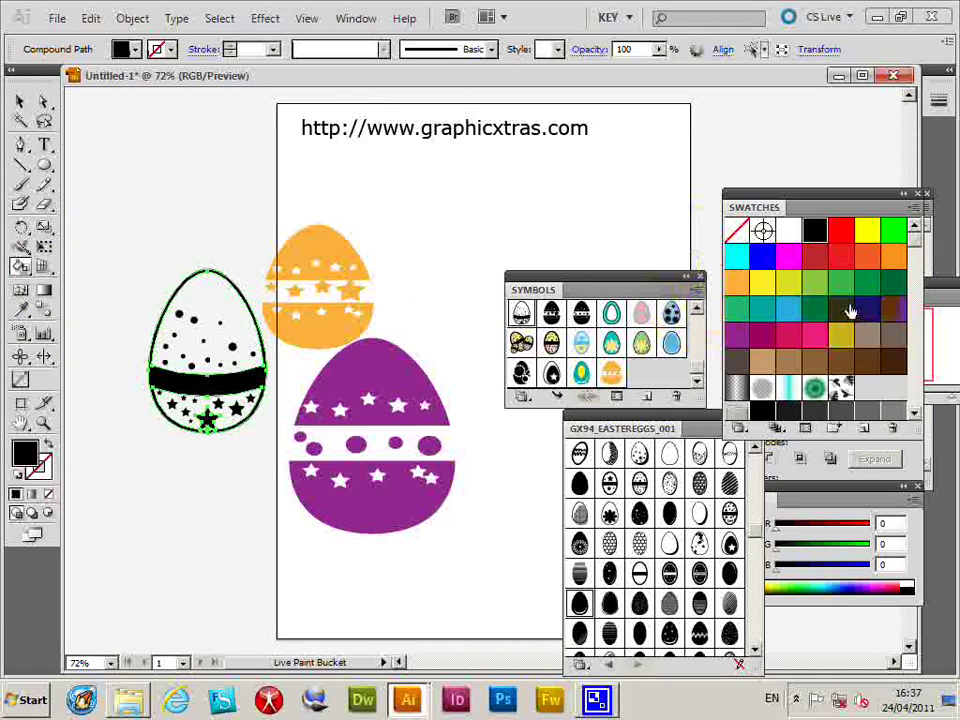
Live-paint the egg's dotted upper part yellow and its lower starred band pink
click(790, 288)
click(202, 280)
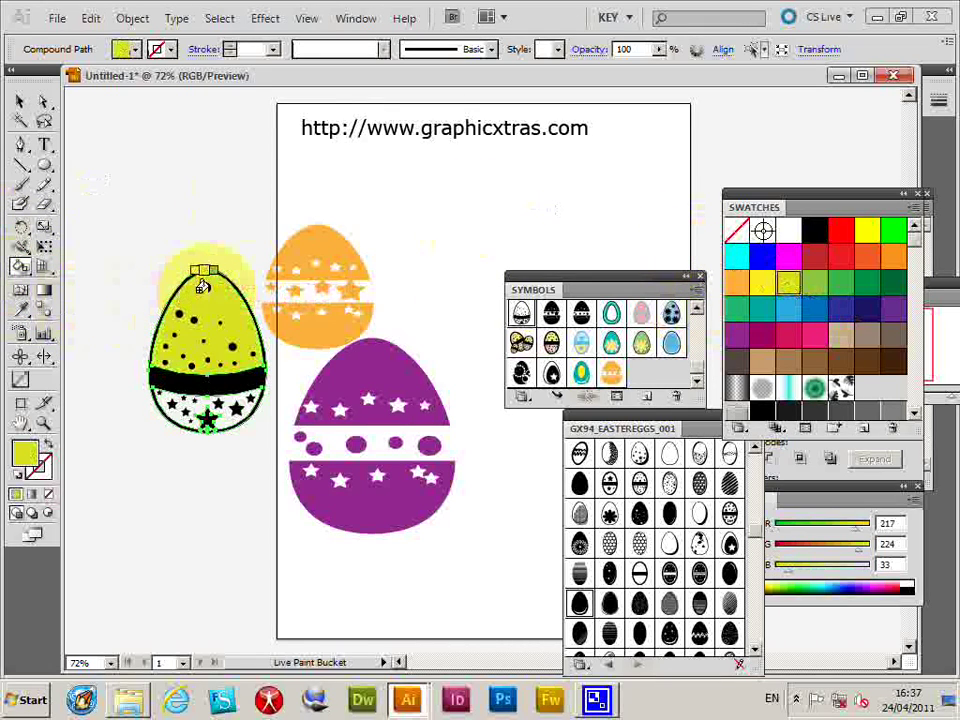
click(815, 334)
click(172, 411)
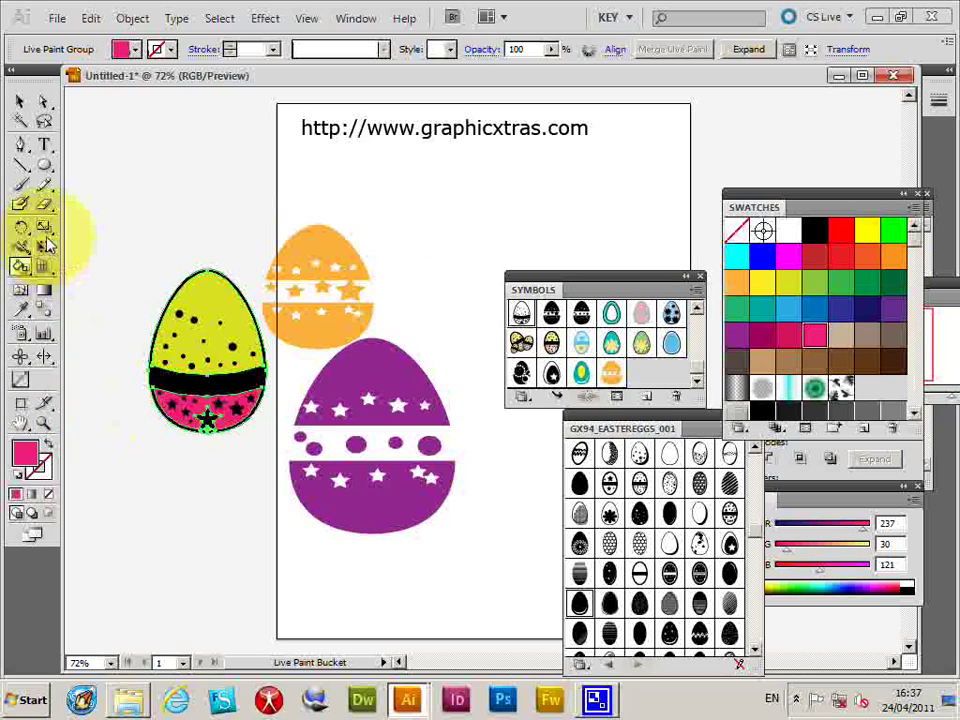
Expand the live paint egg and drag it into the Symbols panel
click(20, 103)
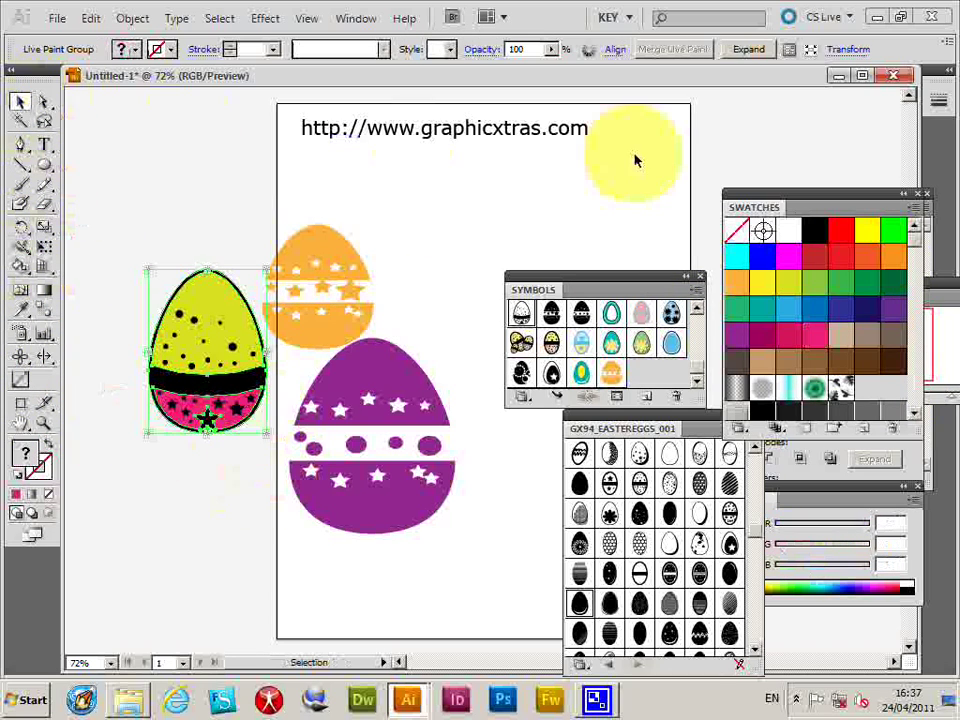
click(748, 49)
drag(132, 218, 540, 315)
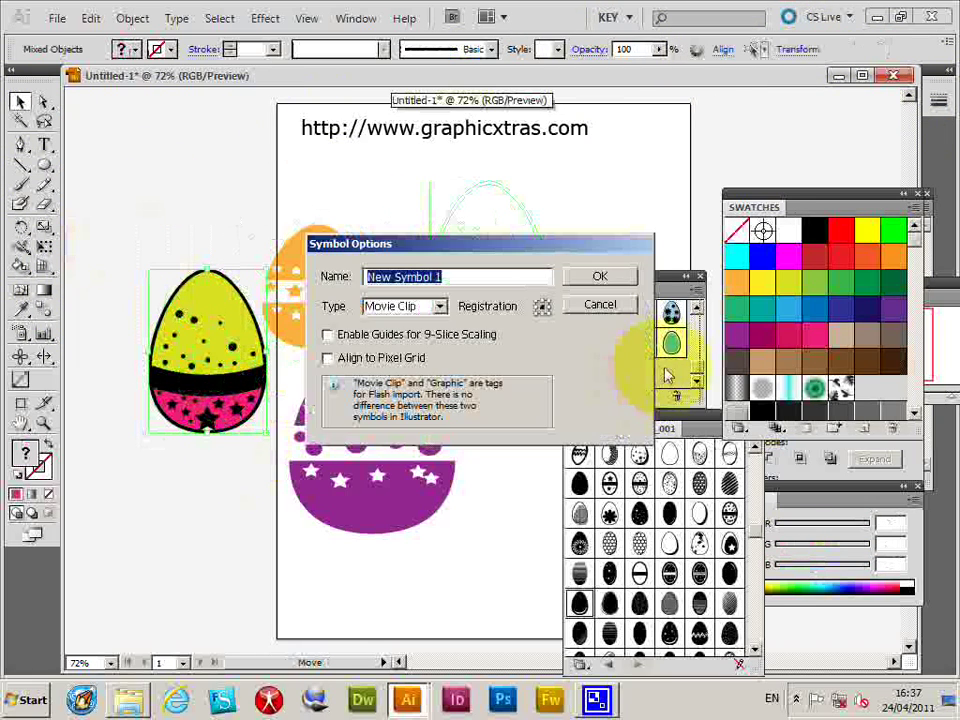
Save the yellow-and-pink egg as New Symbol 1 and delete its instance from the artboard
click(594, 277)
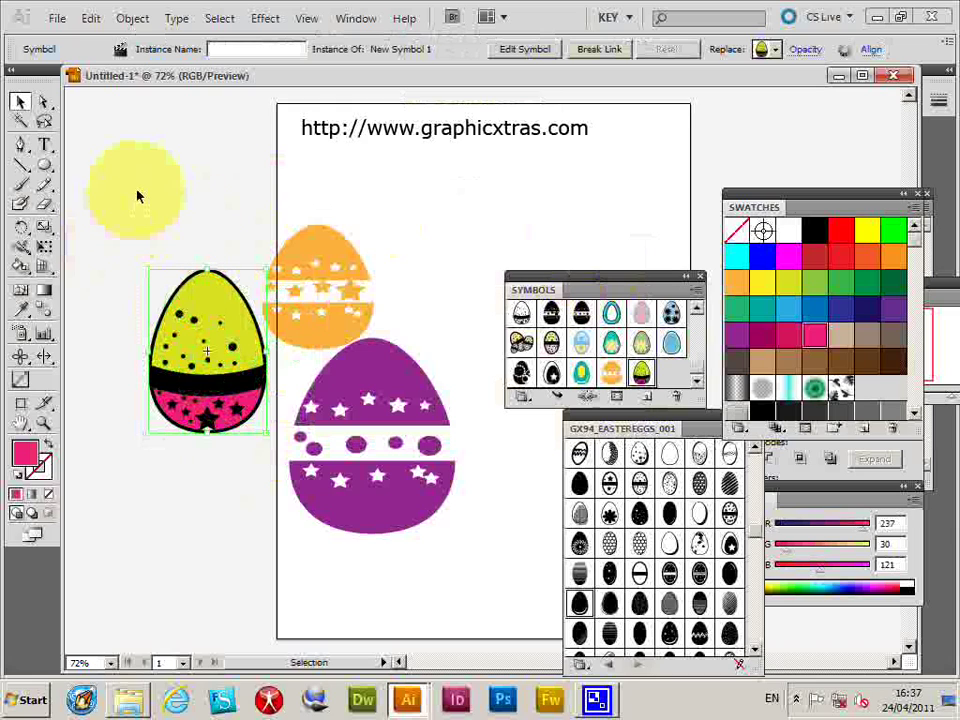
key(Delete)
Delete the orange and purple eggs, then place, unlink and enlarge the black dotted egg
drag(144, 225, 429, 589)
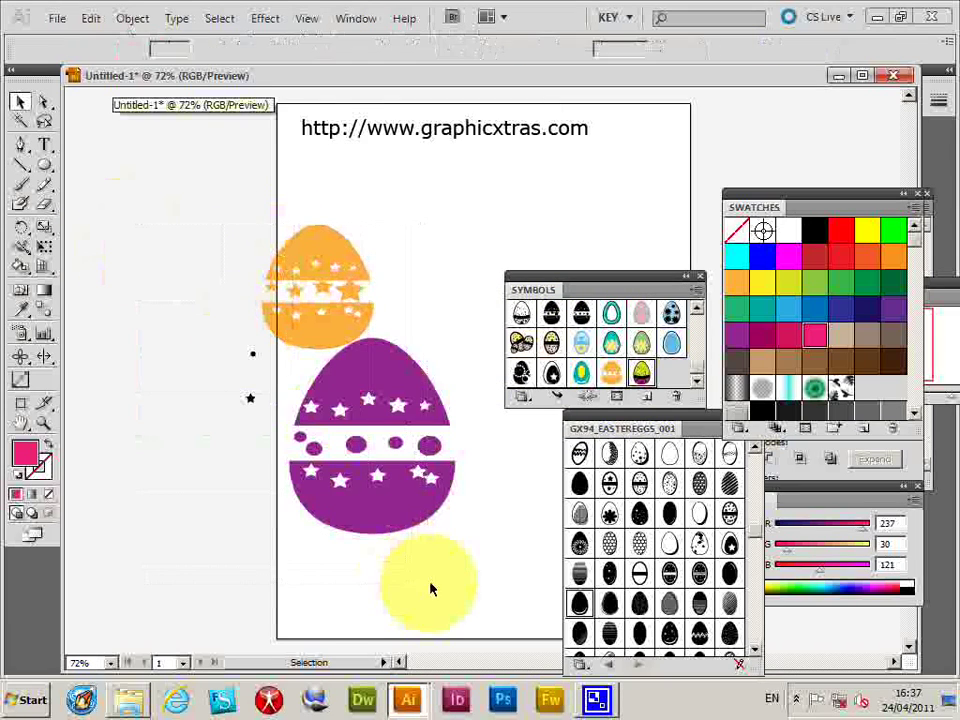
key(Delete)
drag(581, 313, 357, 353)
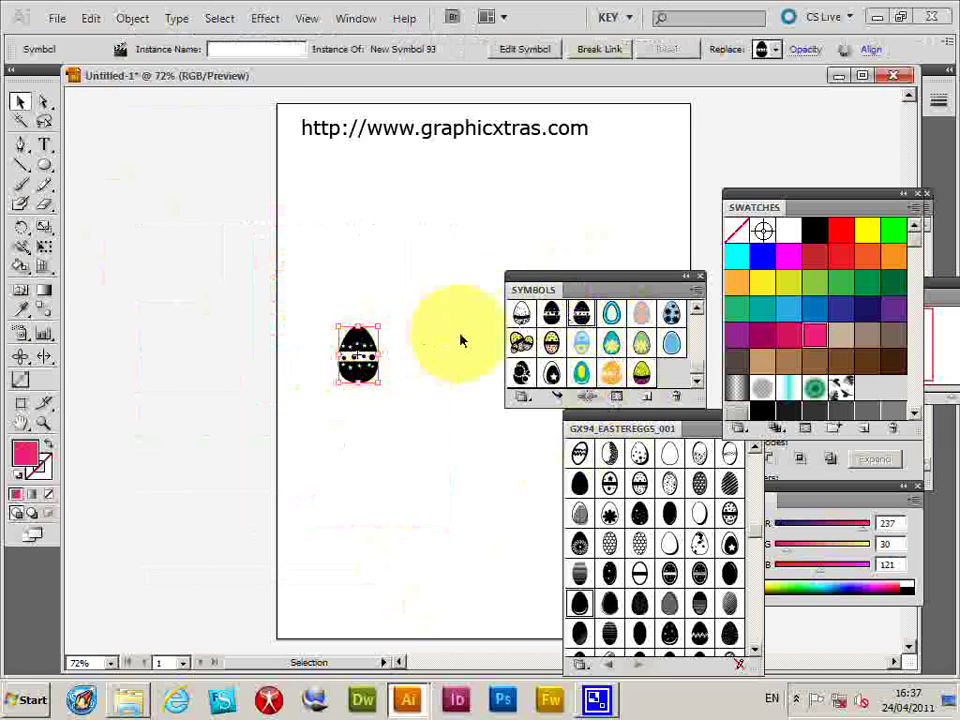
click(600, 50)
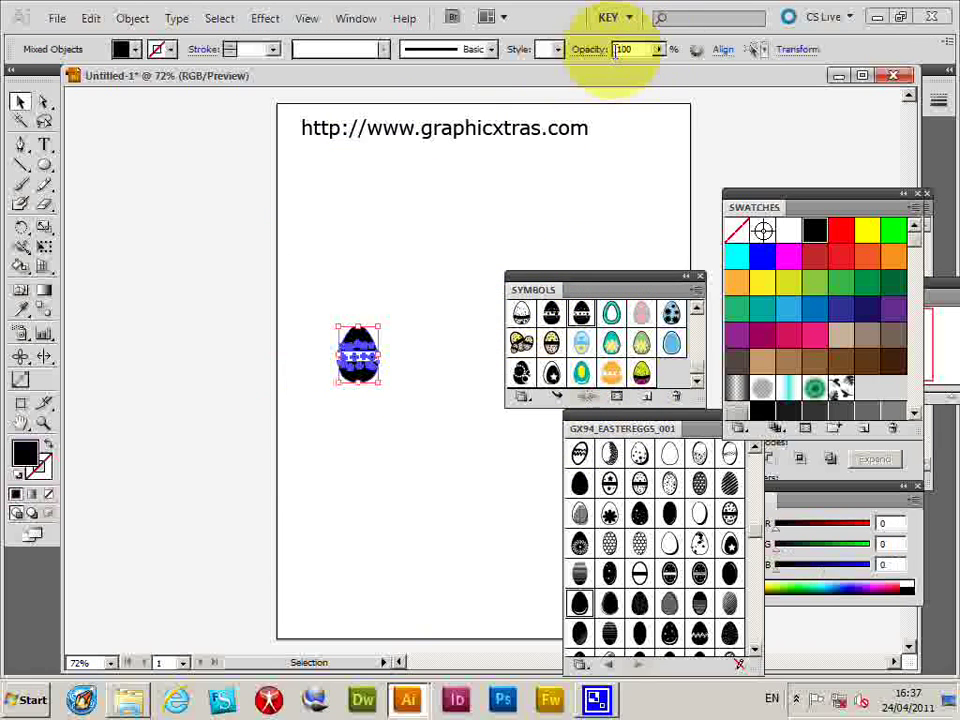
drag(340, 326, 266, 214)
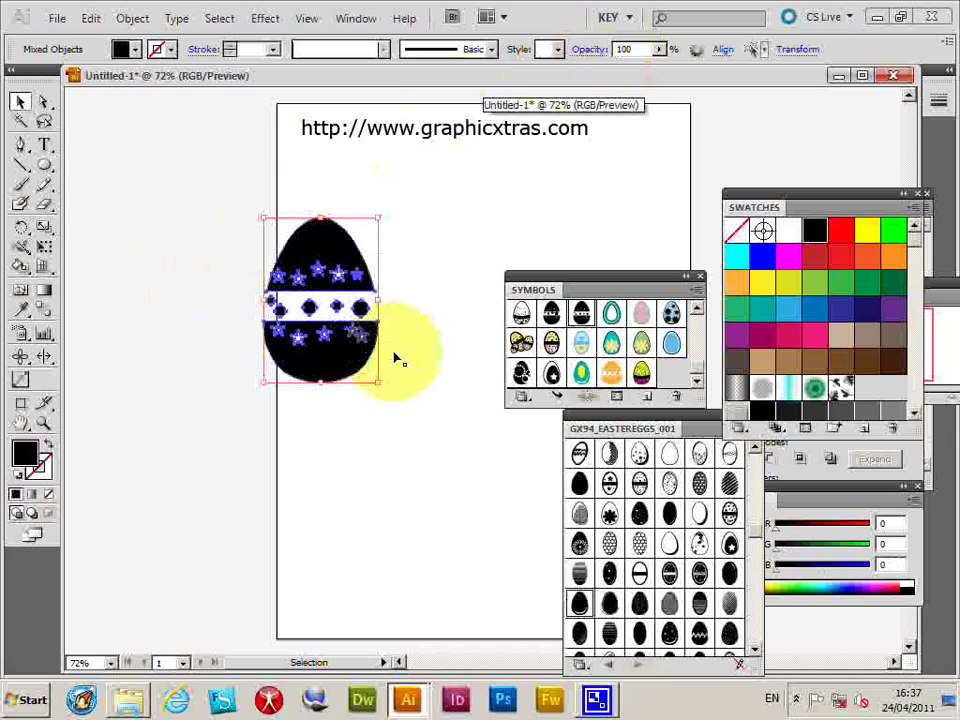
click(91, 19)
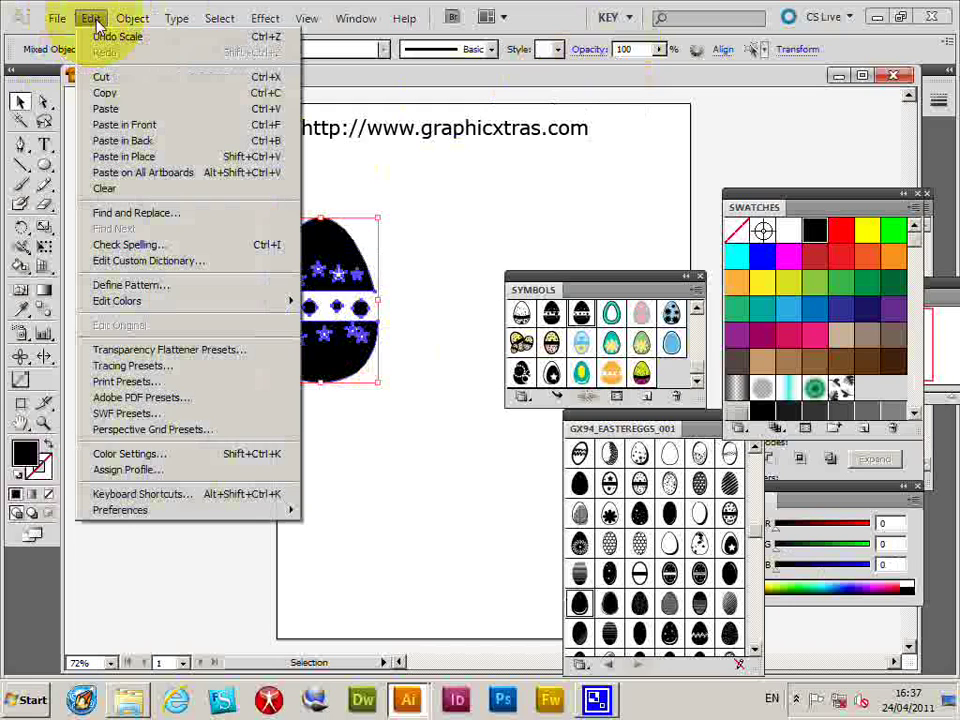
Tint the egg magenta, set Color Balance to Red 49 and Green 71, and save it as New Symbol 2
mouse_move(117, 301)
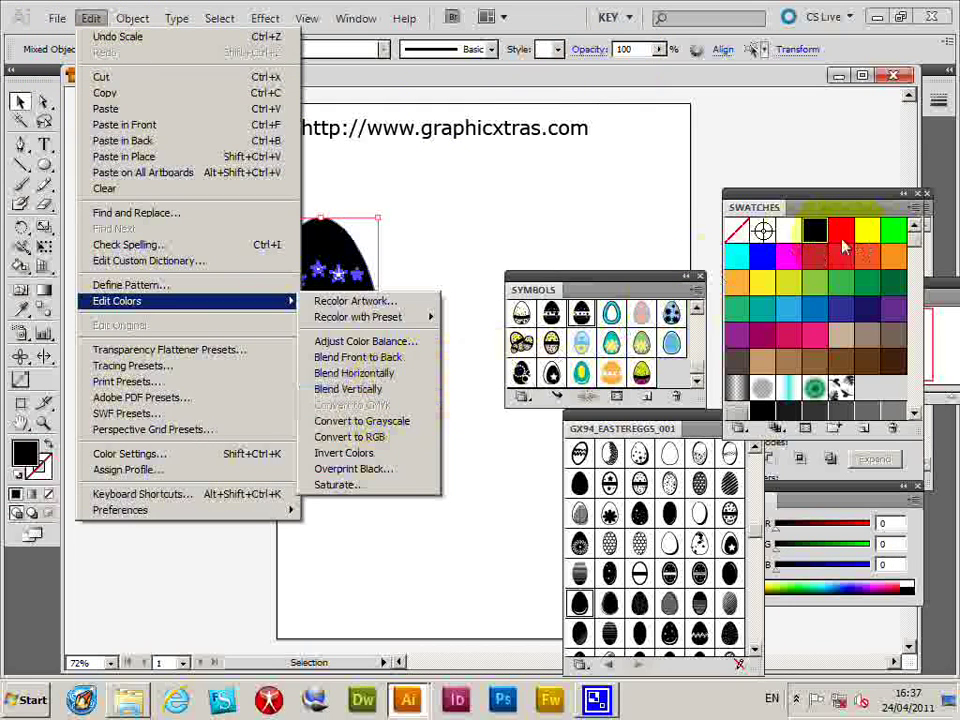
click(785, 260)
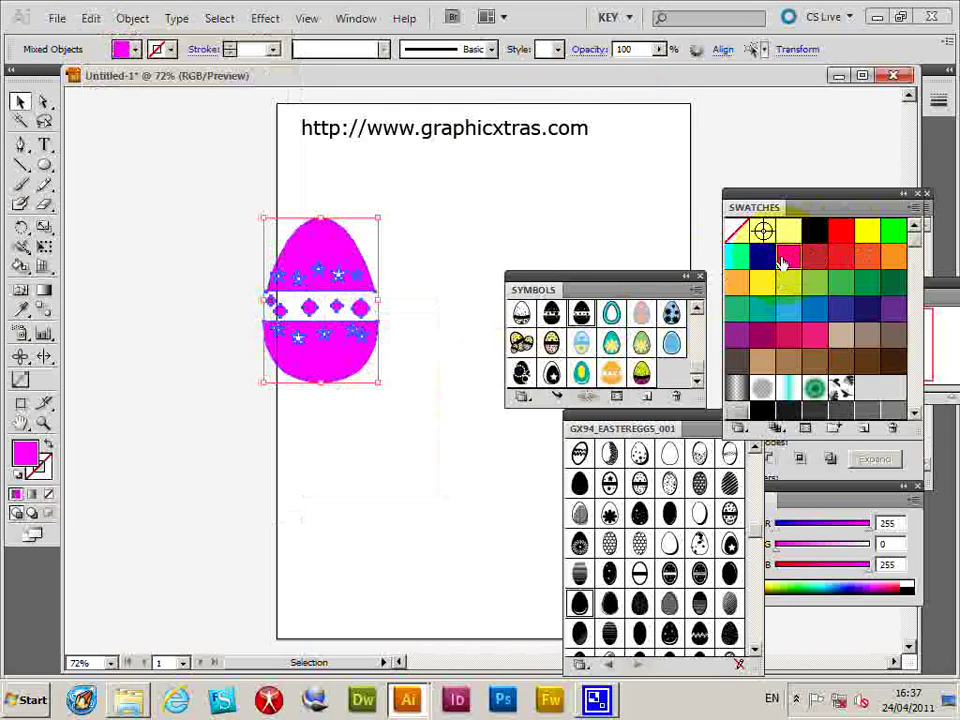
click(90, 19)
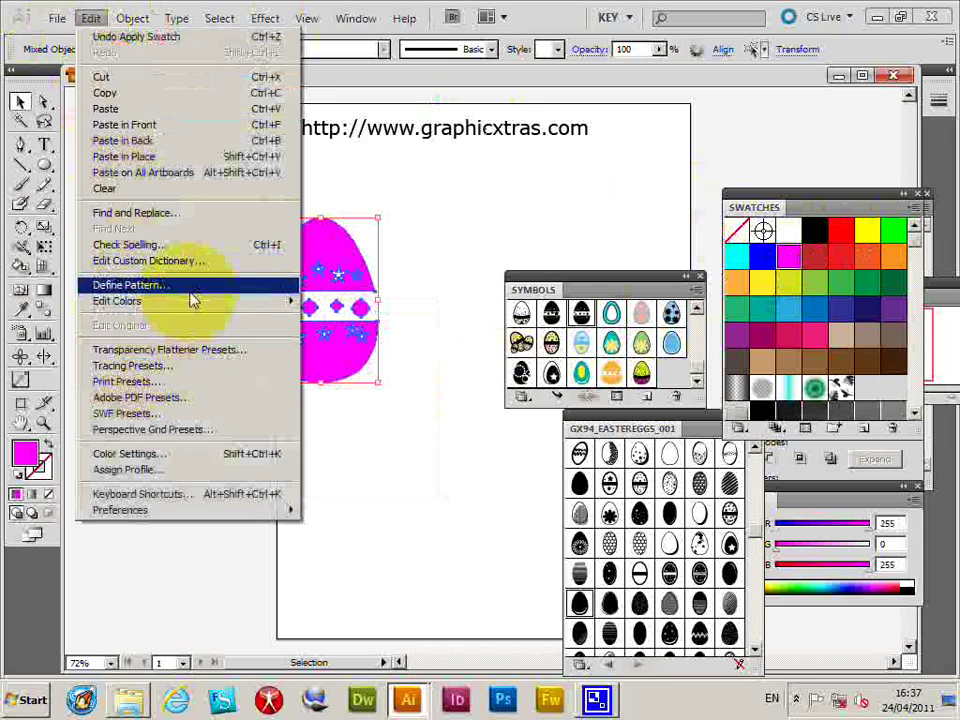
click(350, 340)
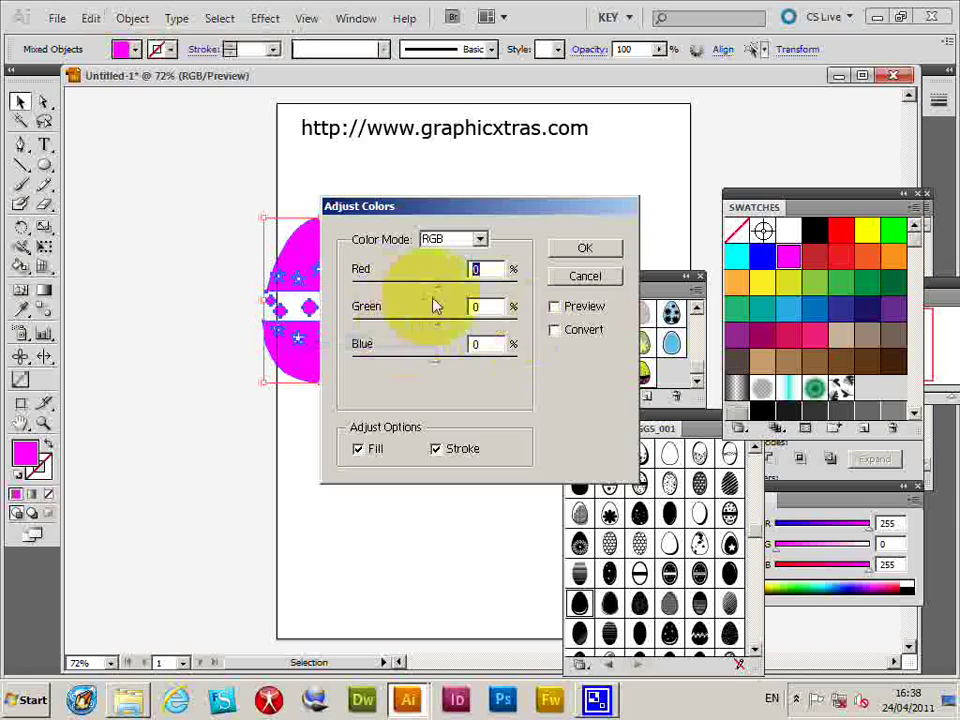
drag(435, 283, 475, 284)
click(553, 306)
drag(473, 330, 492, 327)
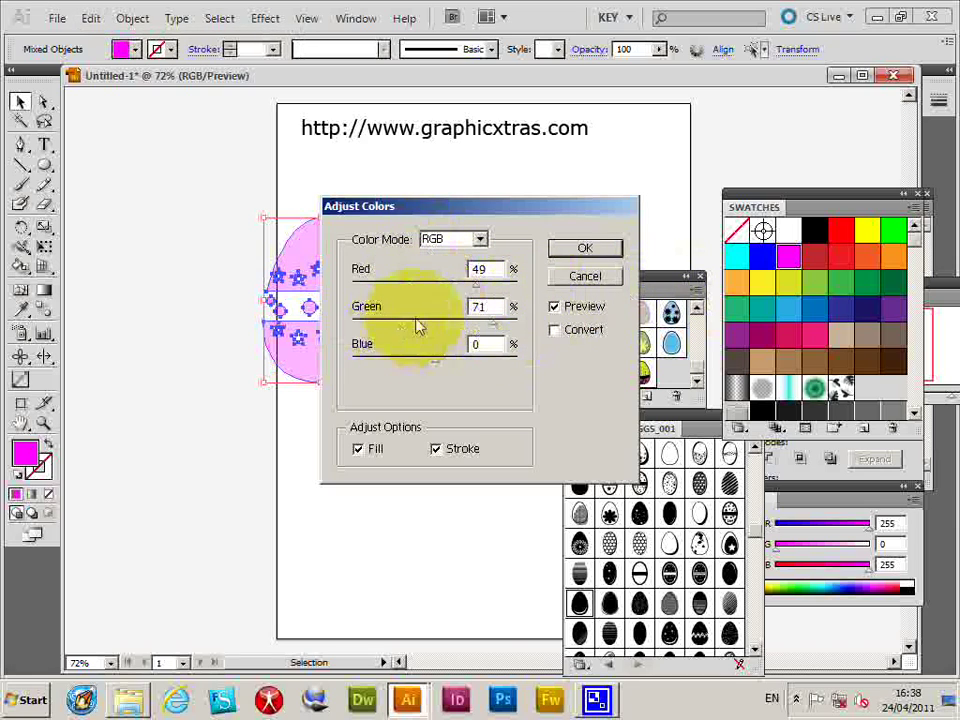
click(585, 249)
drag(345, 262, 660, 358)
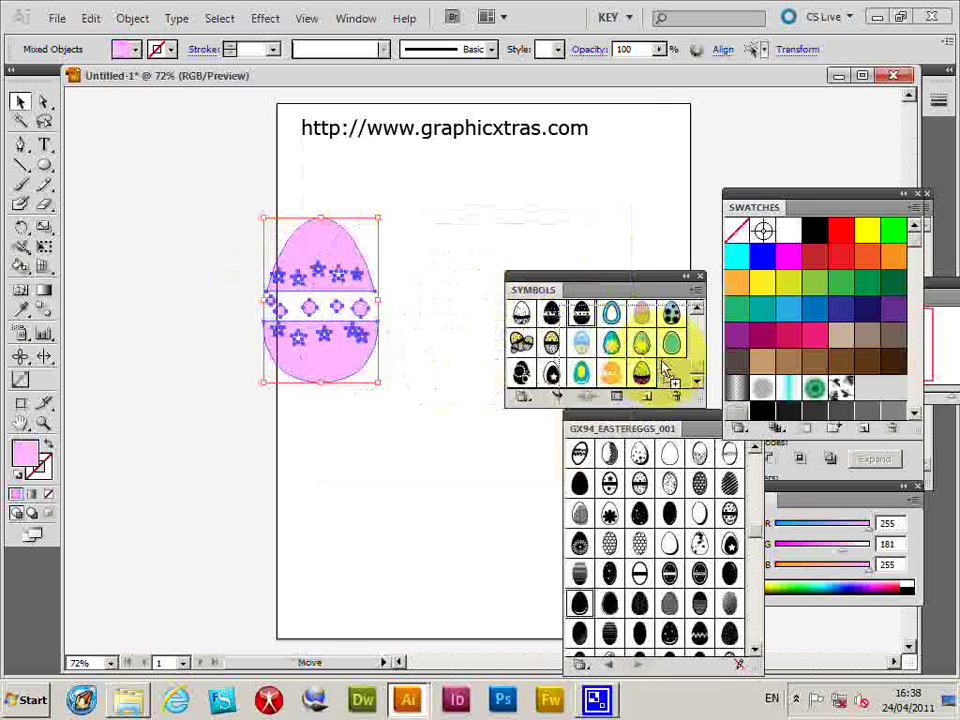
click(600, 275)
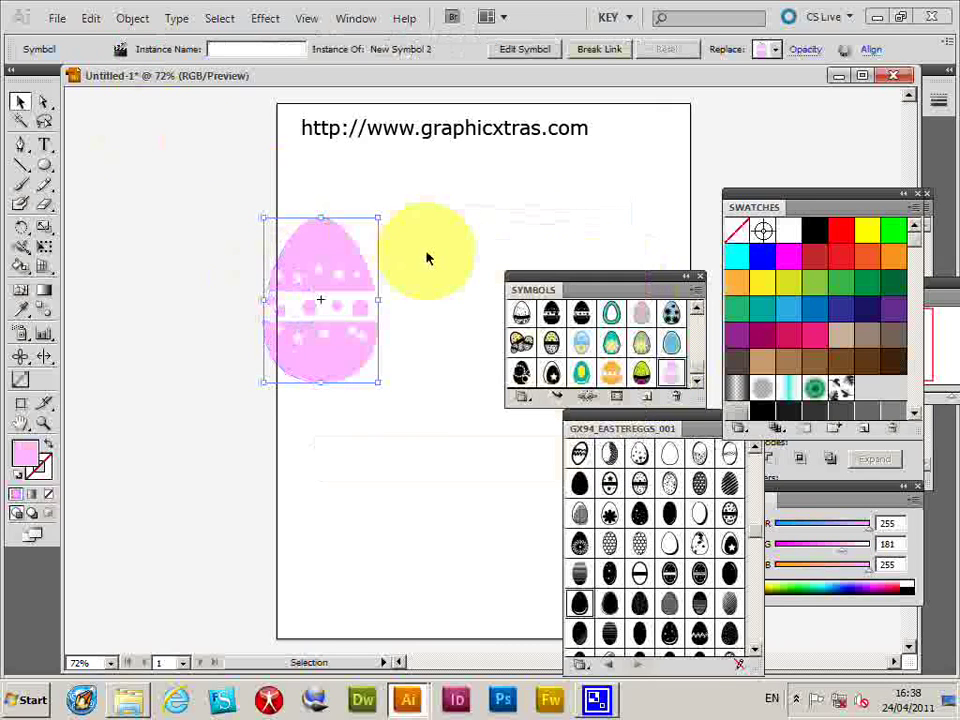